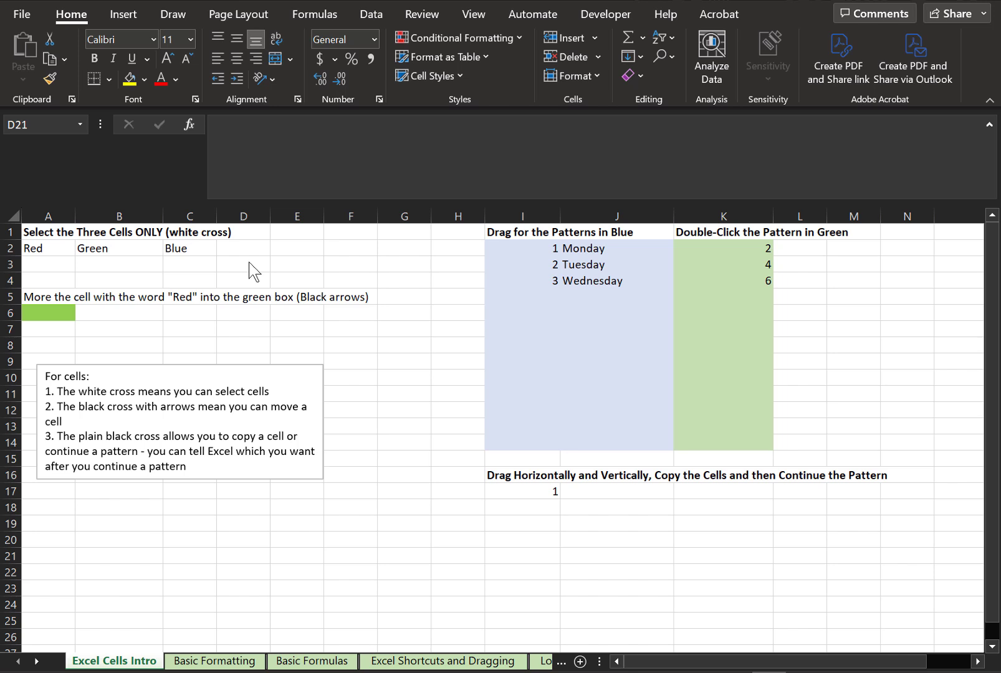
Select only the three cells A2:C2 containing Red, Green and Blue as one range, finishing on the Blue cell
left_click(308, 248)
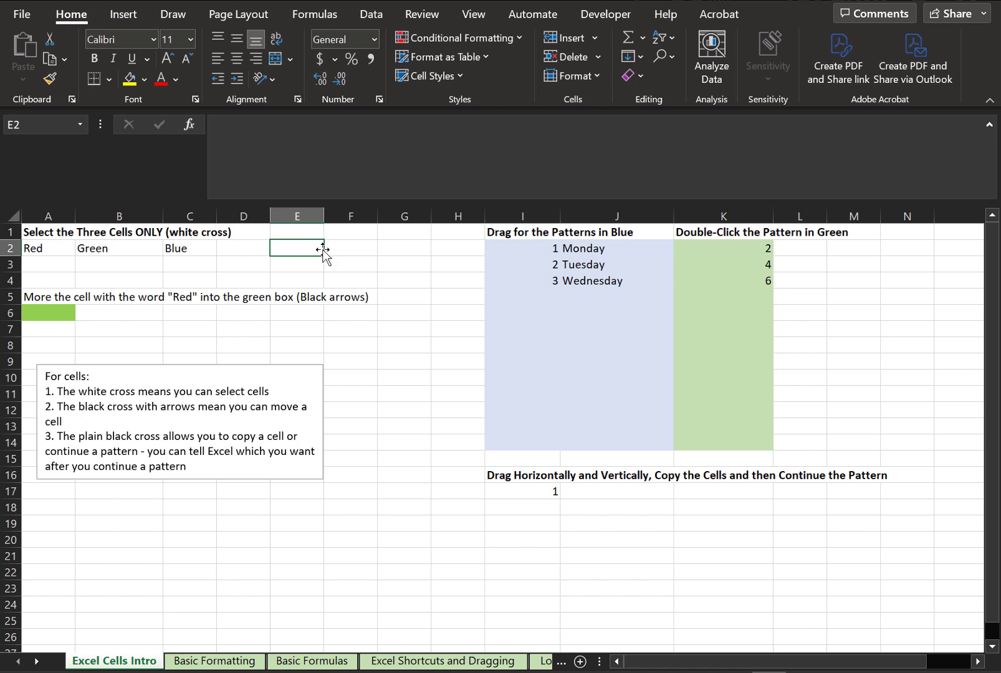
left_click(58, 249)
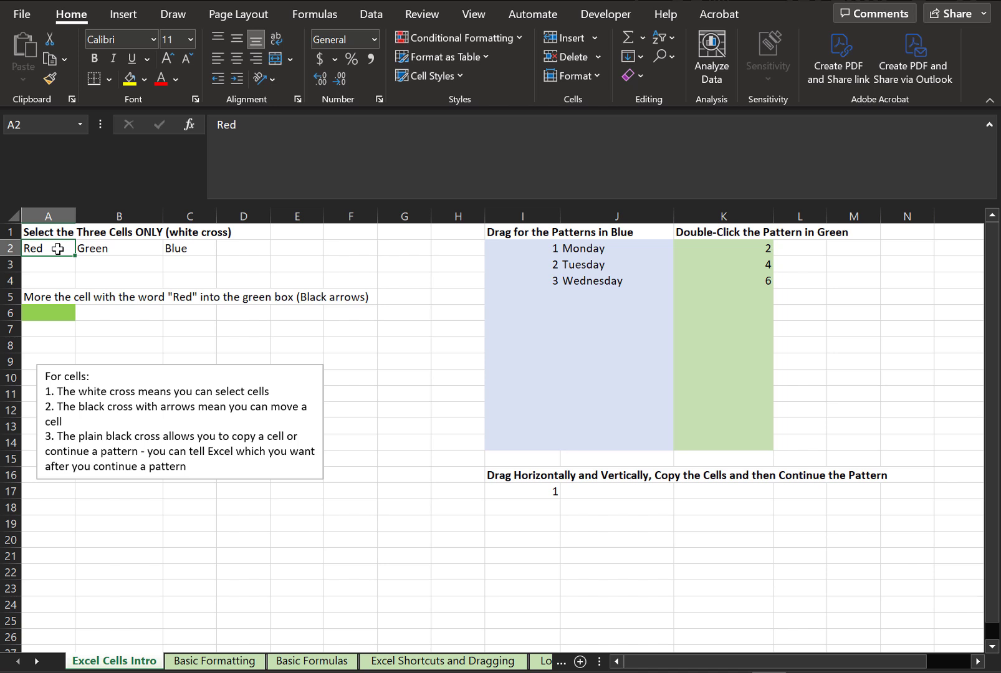
left_click_drag(57, 249, 189, 247)
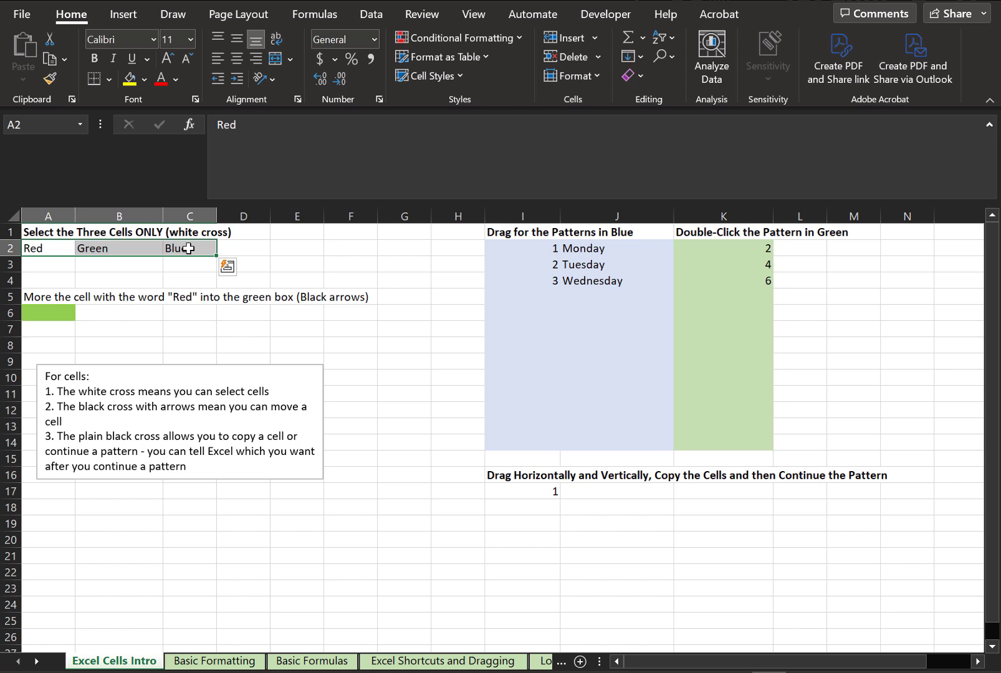
left_click_drag(188, 248, 119, 248)
left_click(118, 248)
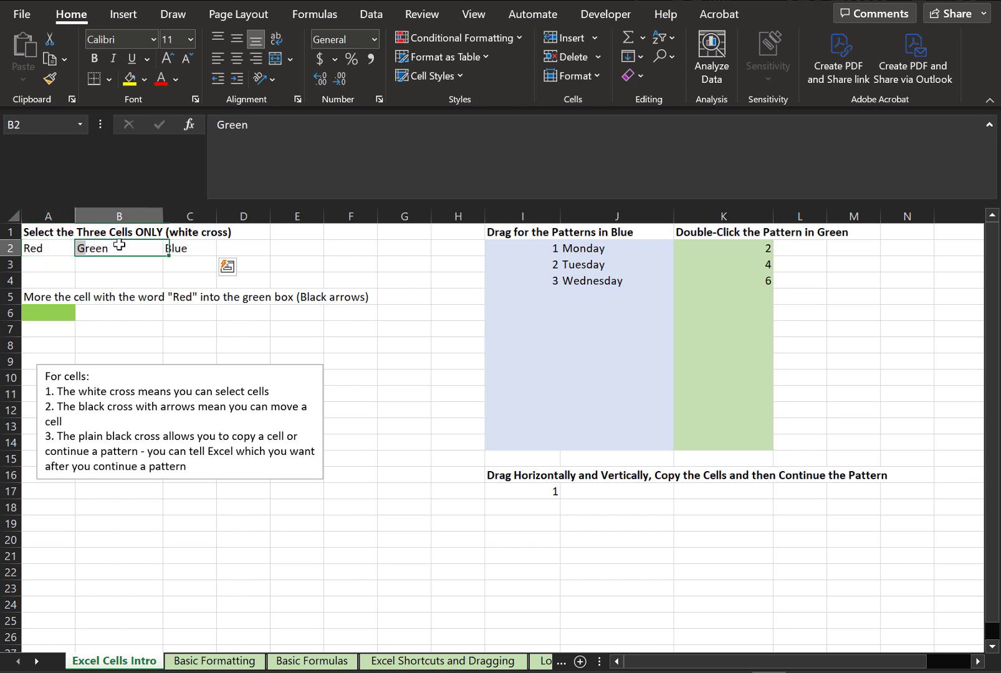
left_click_drag(34, 249, 181, 249)
left_click(181, 249)
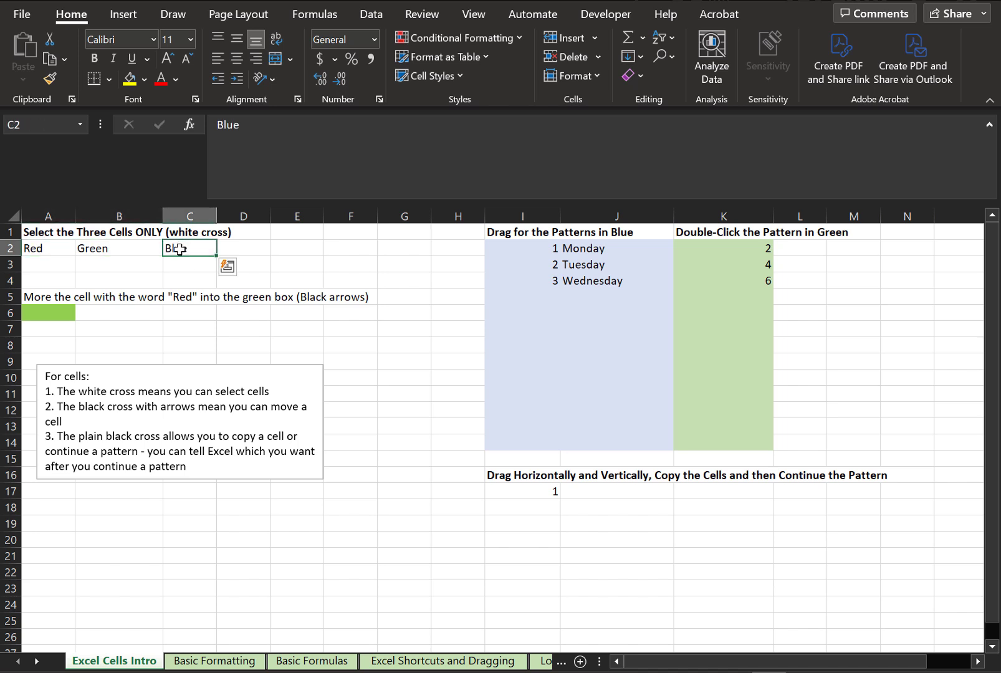
left_click_drag(65, 250, 195, 248)
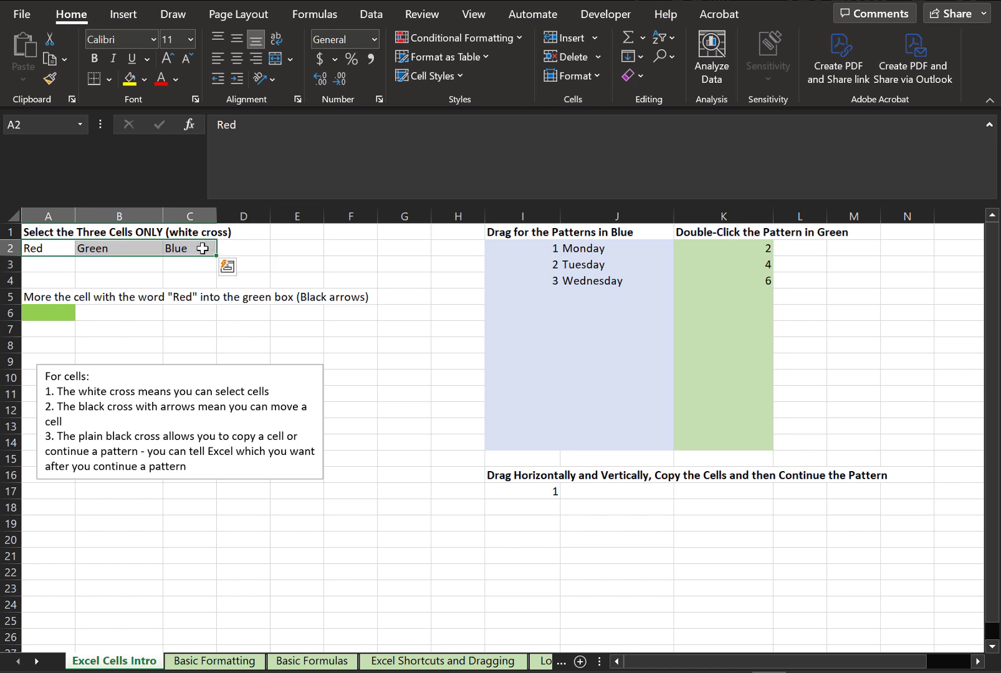
left_click(202, 248)
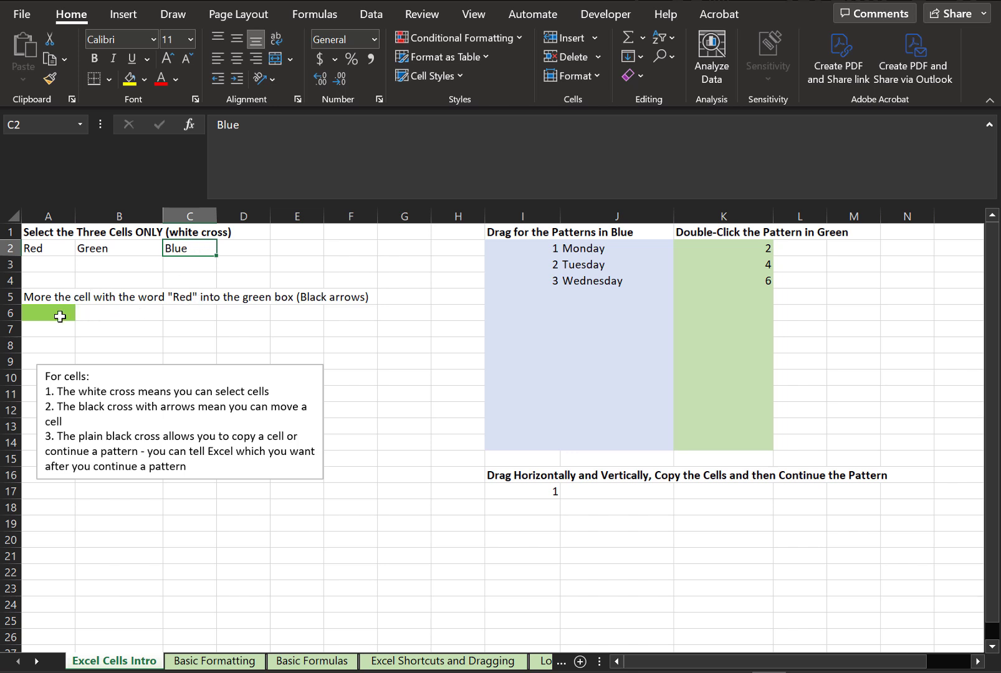
Move the cell containing "Red" from A2 into the green box at A6
left_click(39, 249)
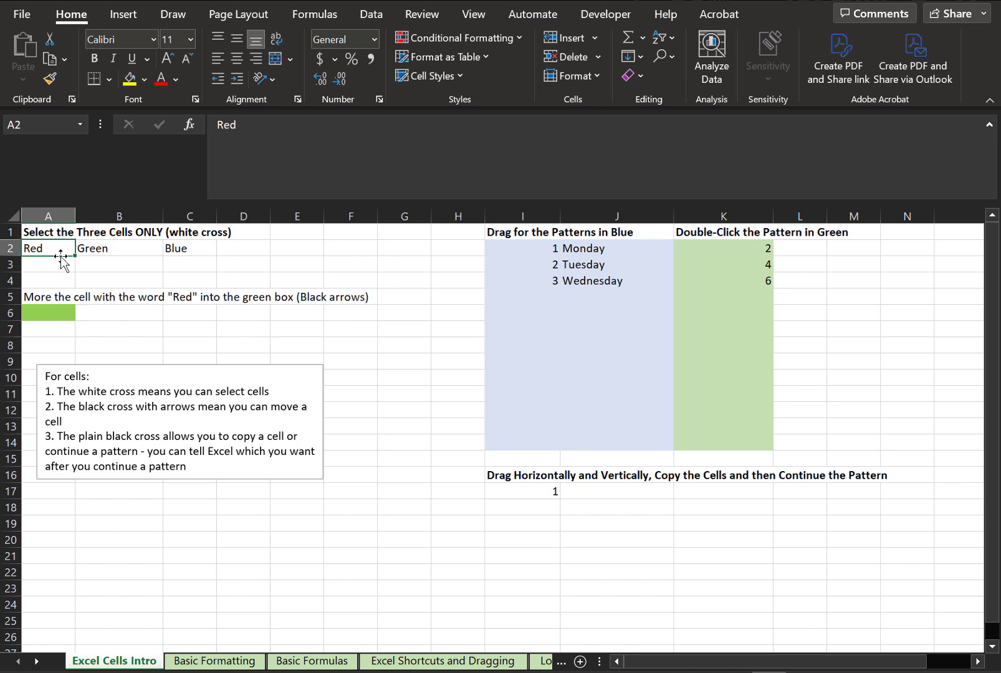
left_click_drag(60, 261, 35, 309)
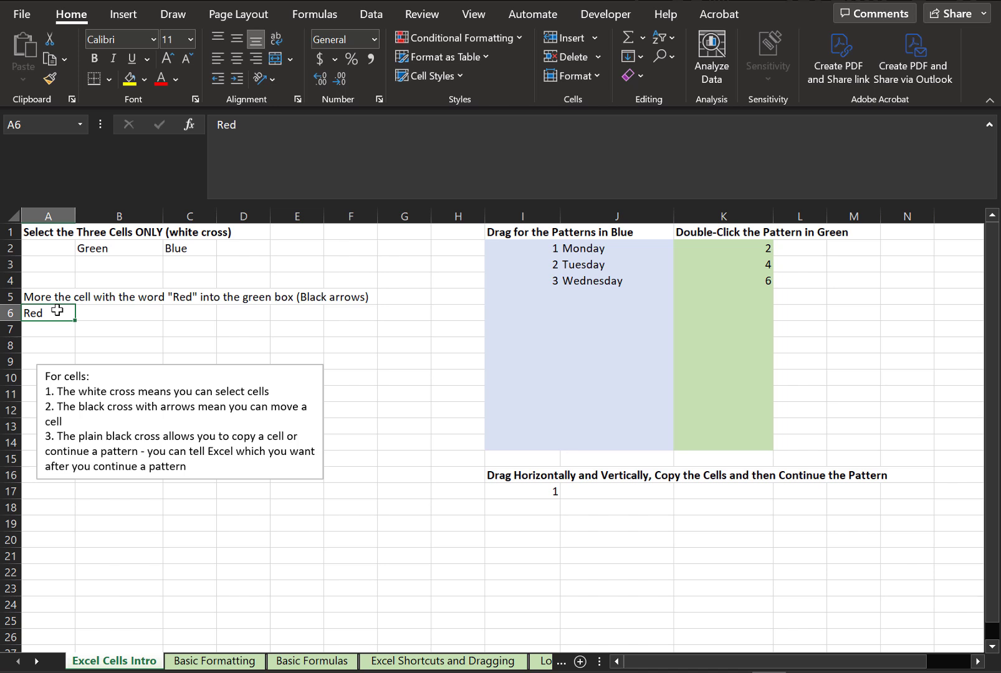
left_click(51, 248)
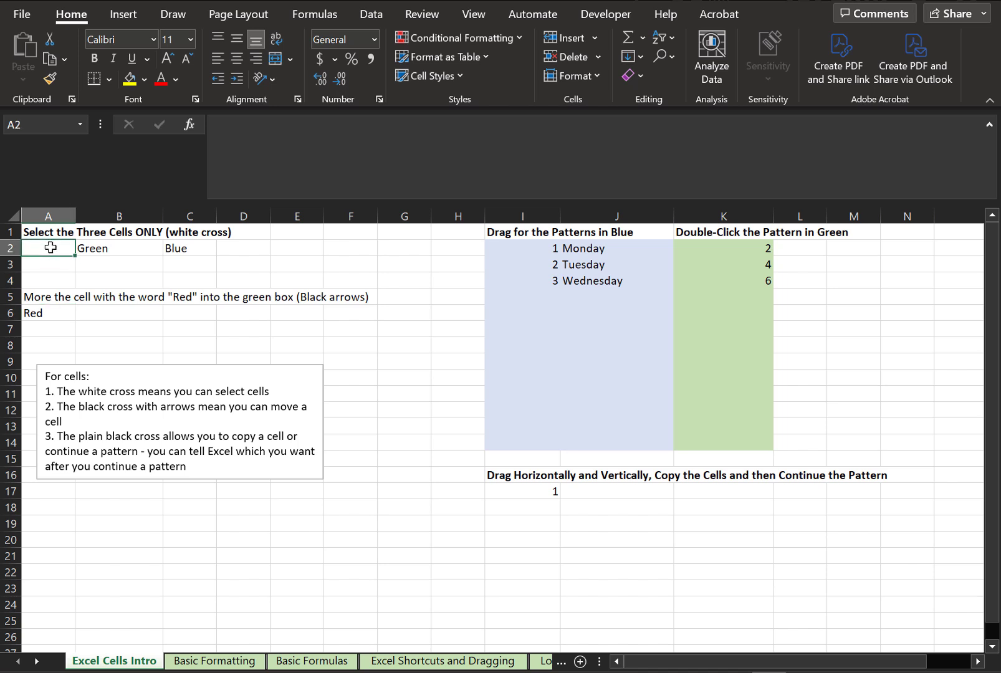
left_click(56, 312)
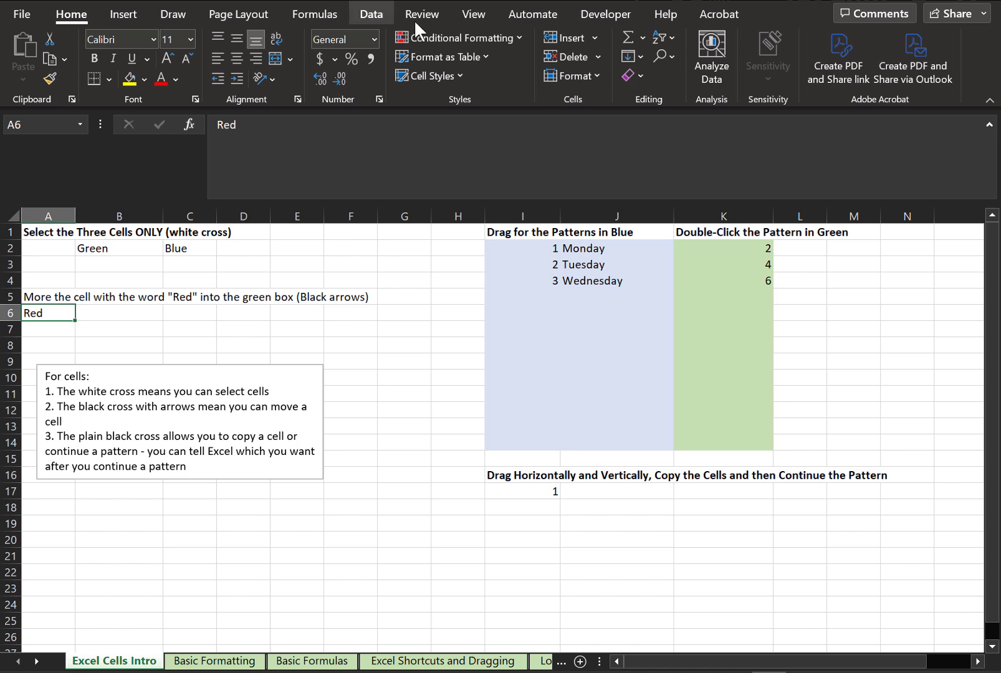
Continue the number pattern from I2:I4 down to I14 and check which fill option is applied
left_click(549, 247)
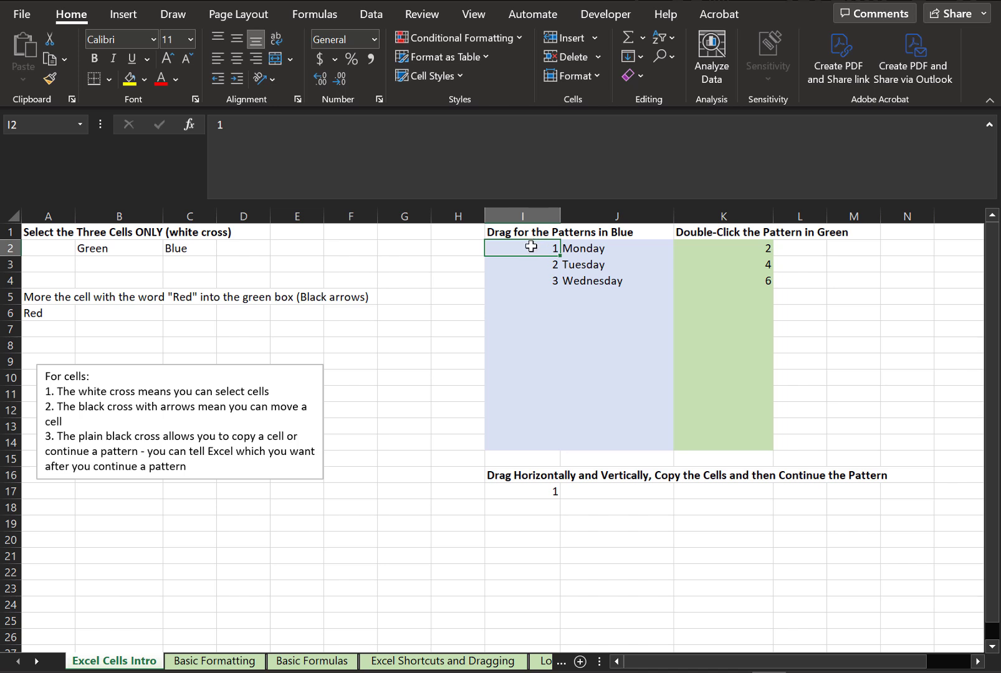
left_click_drag(531, 247, 535, 281)
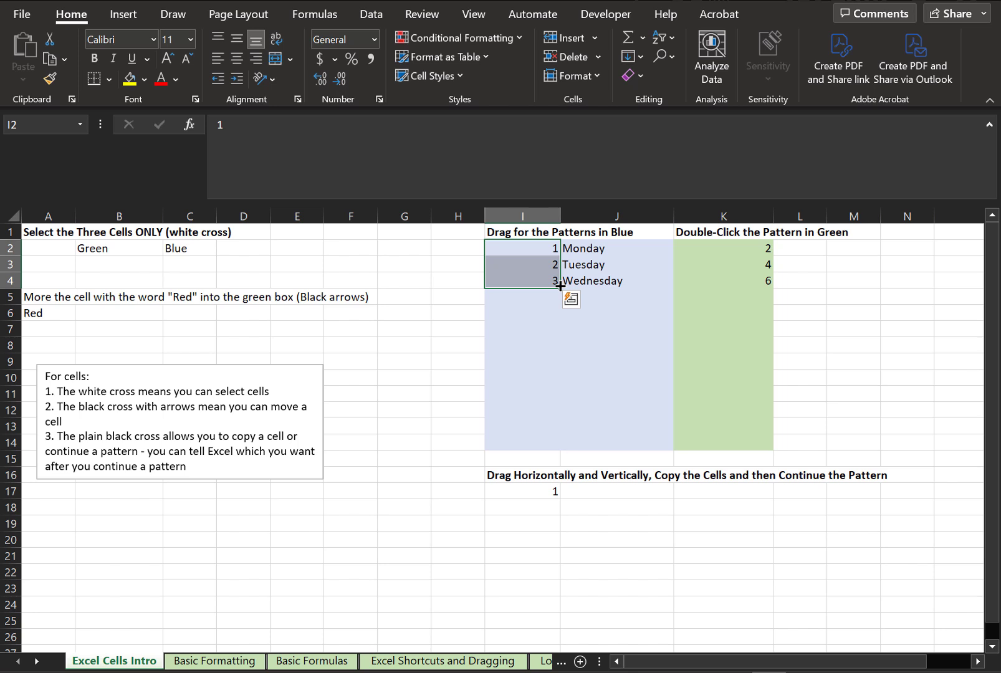
left_click_drag(559, 288, 564, 450)
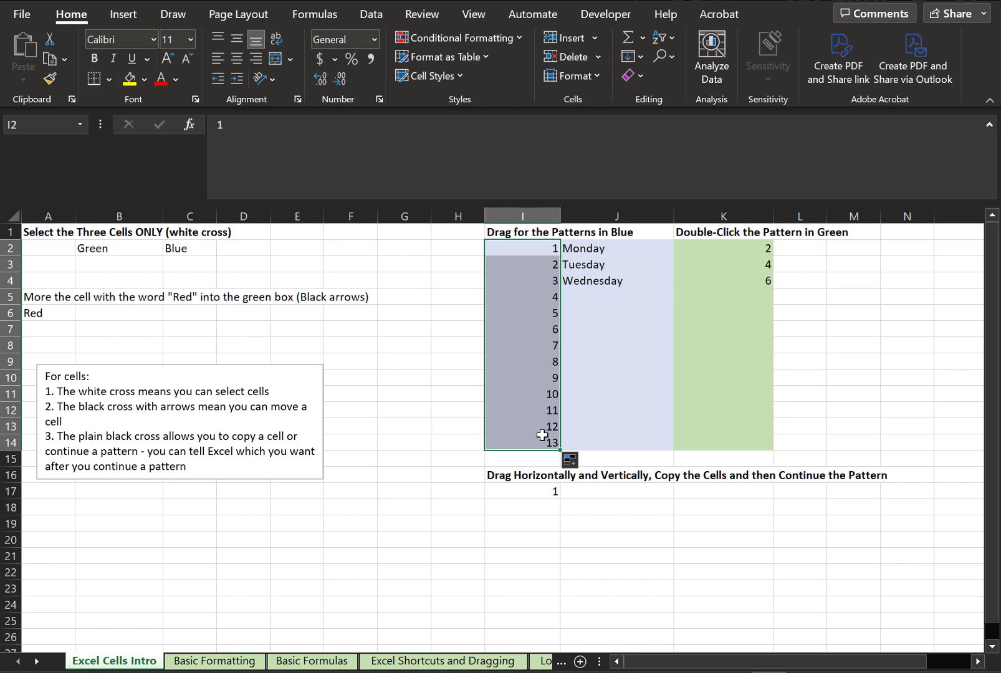
left_click(570, 463)
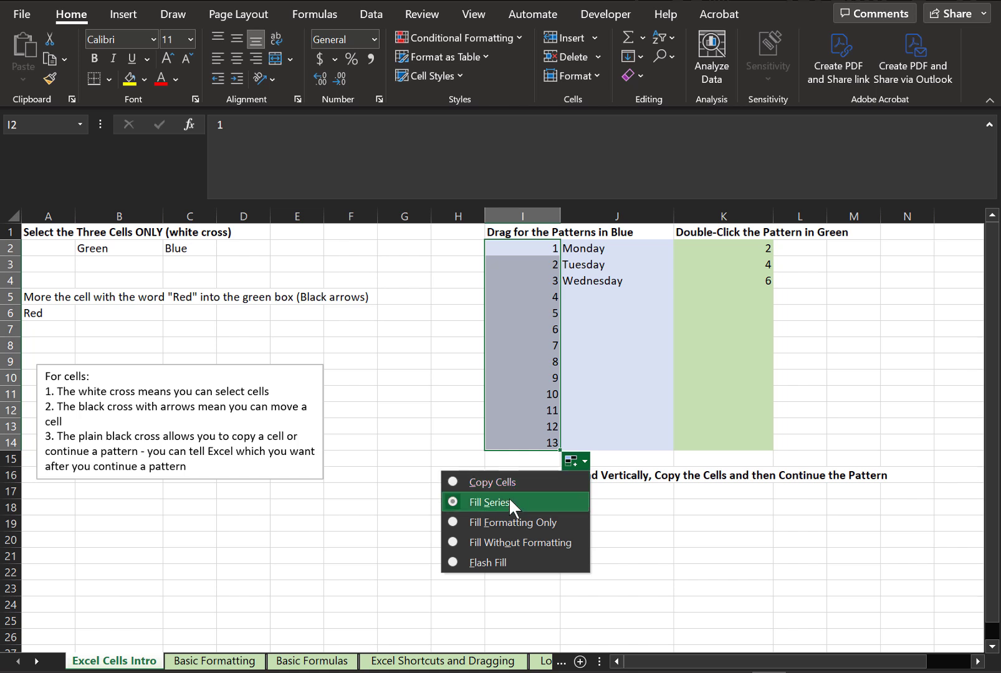
left_click(630, 475)
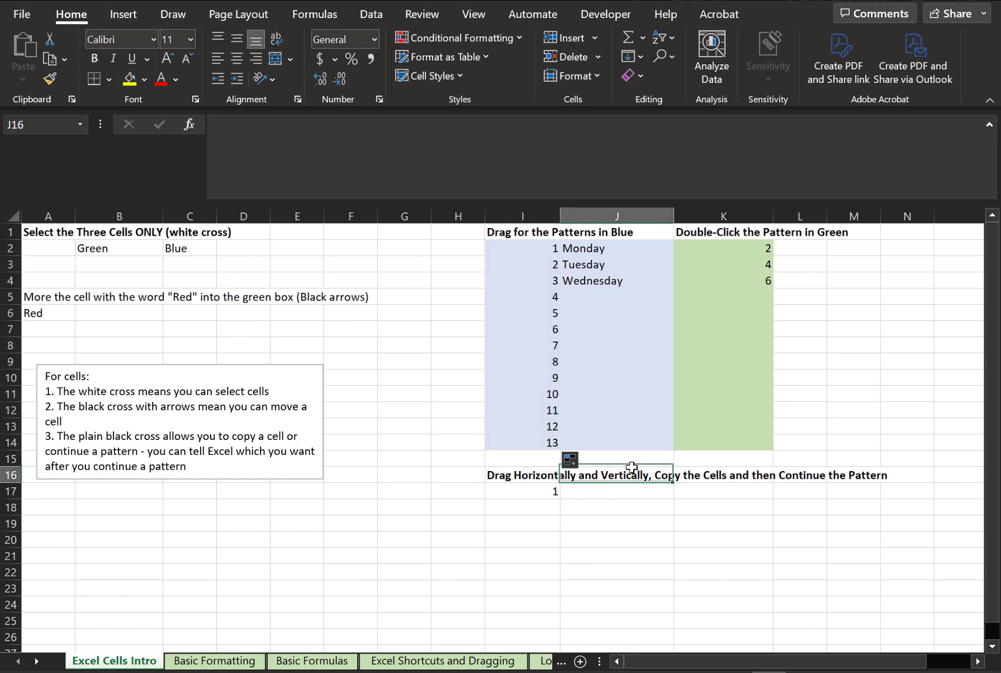
Continue the day pattern from Wednesday in J4 down to J14, using the Fill Days option
left_click(623, 280)
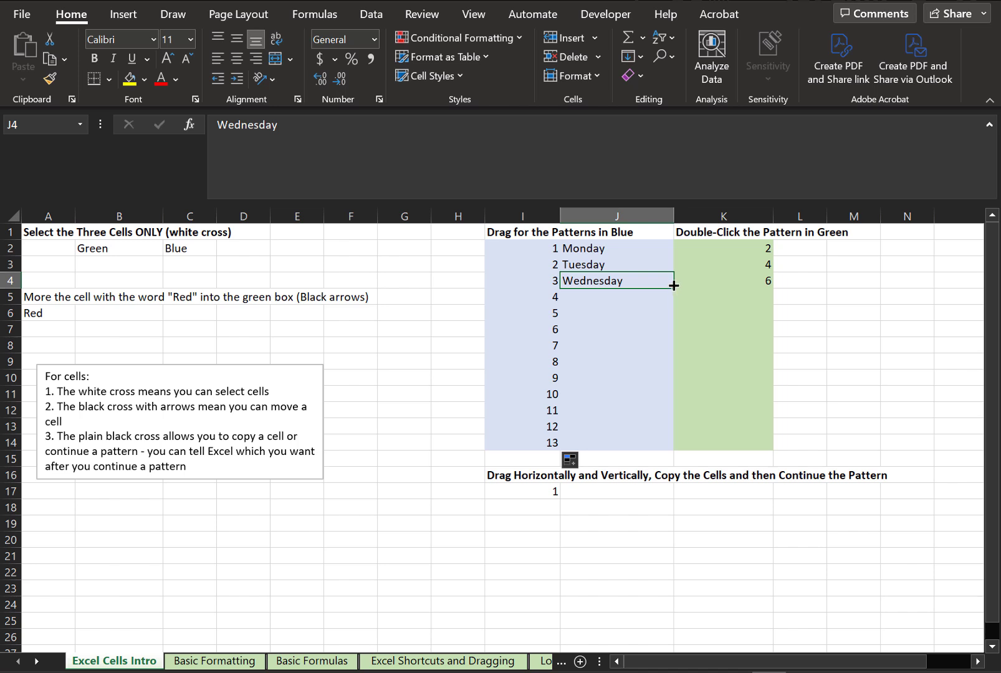
left_click_drag(674, 286, 671, 449)
left_click(649, 408)
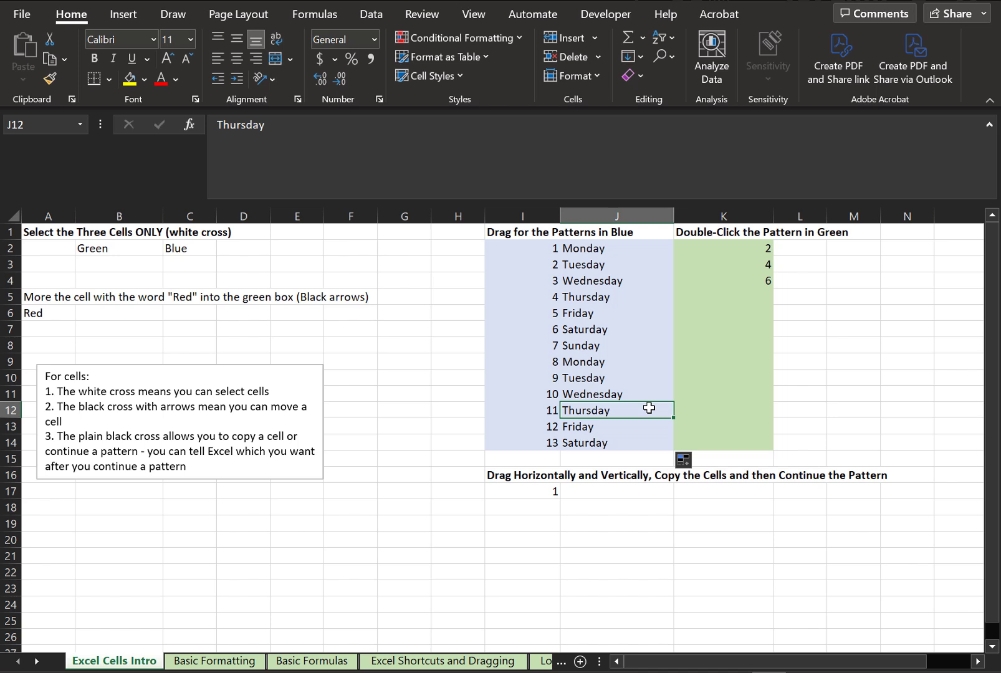
left_click(626, 272)
left_click(604, 248)
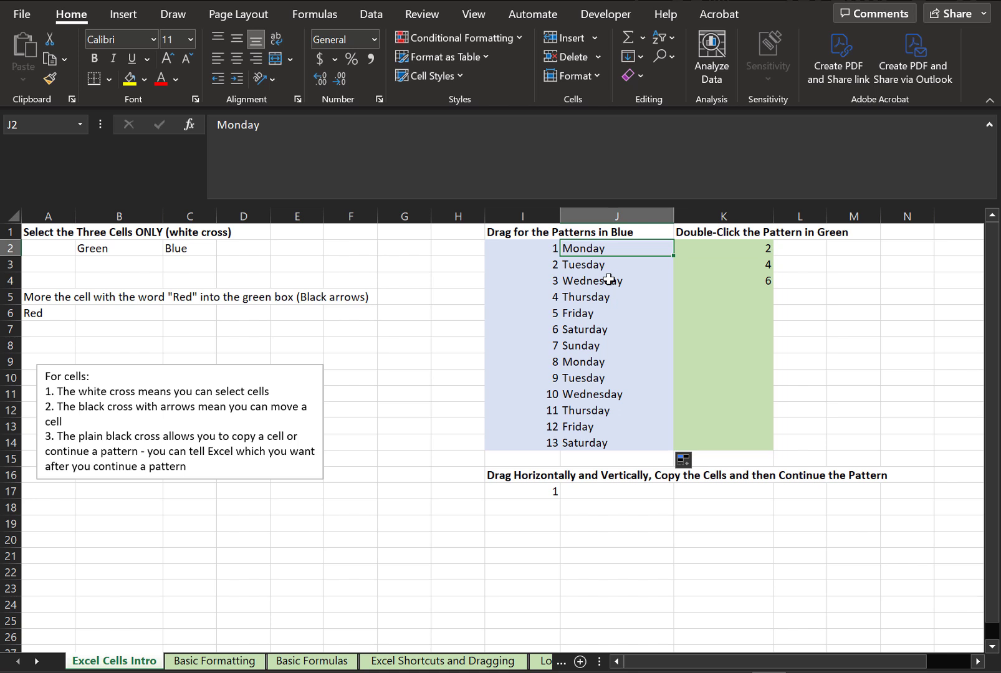
left_click(685, 464)
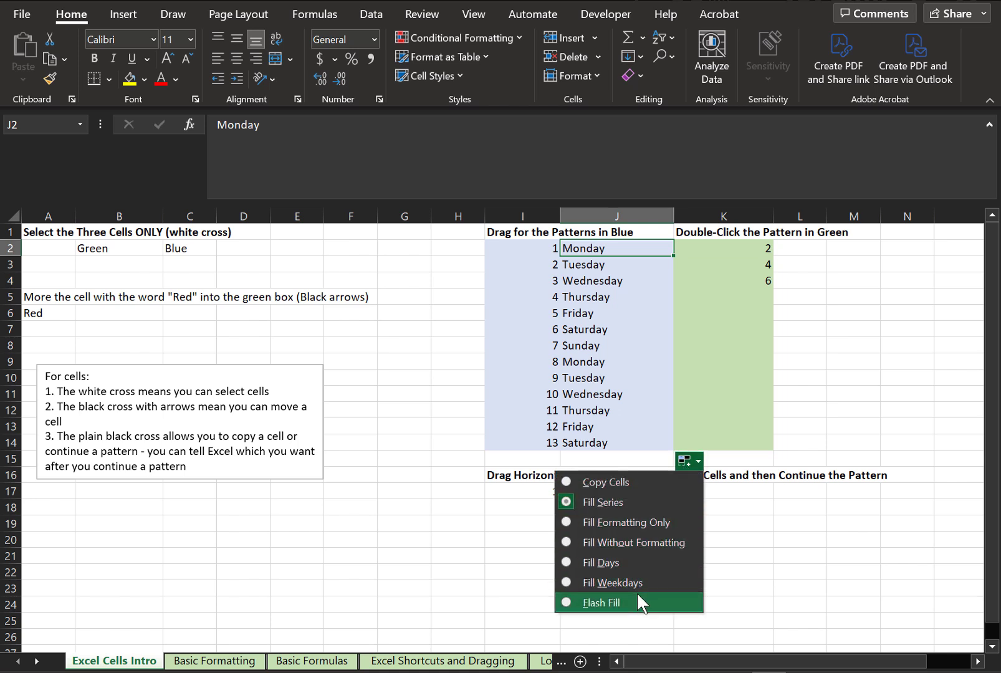
left_click(624, 561)
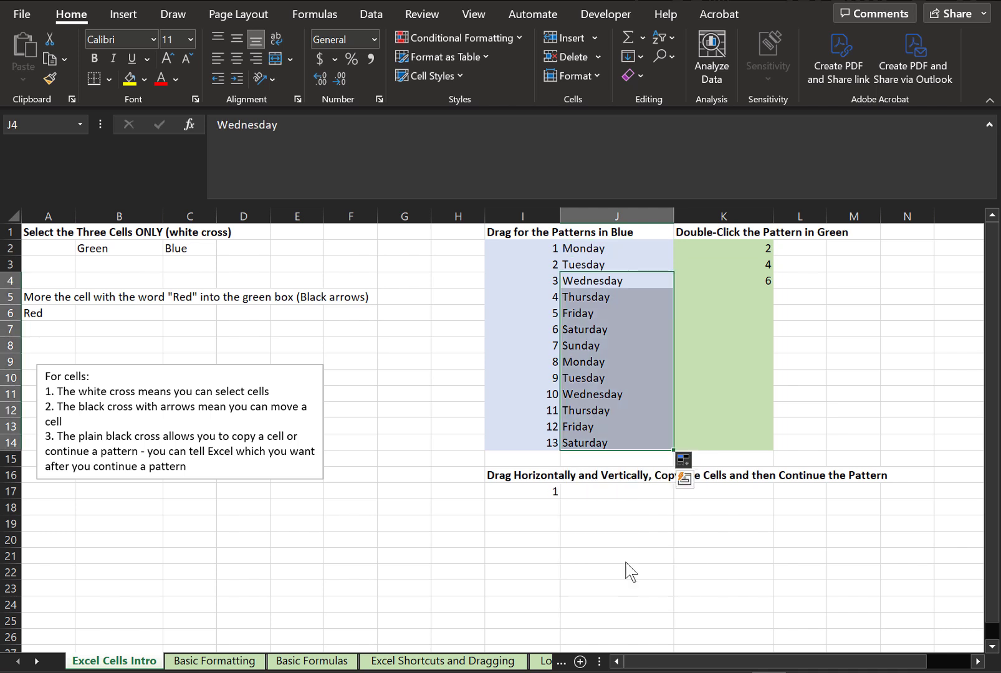
Switch the day fill in J4:J14 to Fill Weekdays and back to Fill Days
left_click(684, 460)
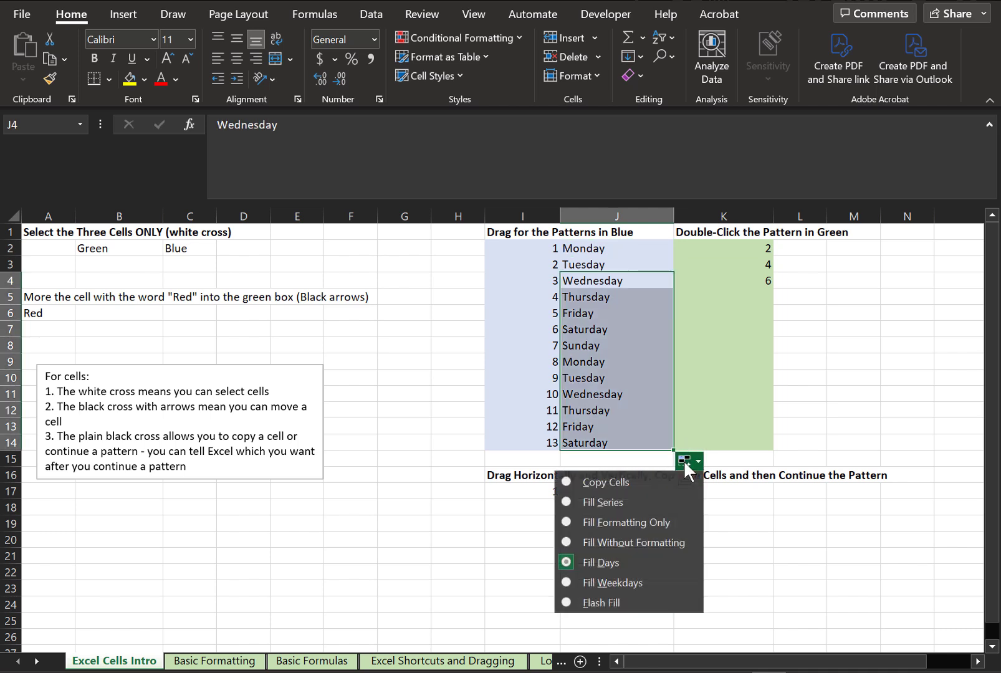
left_click(658, 581)
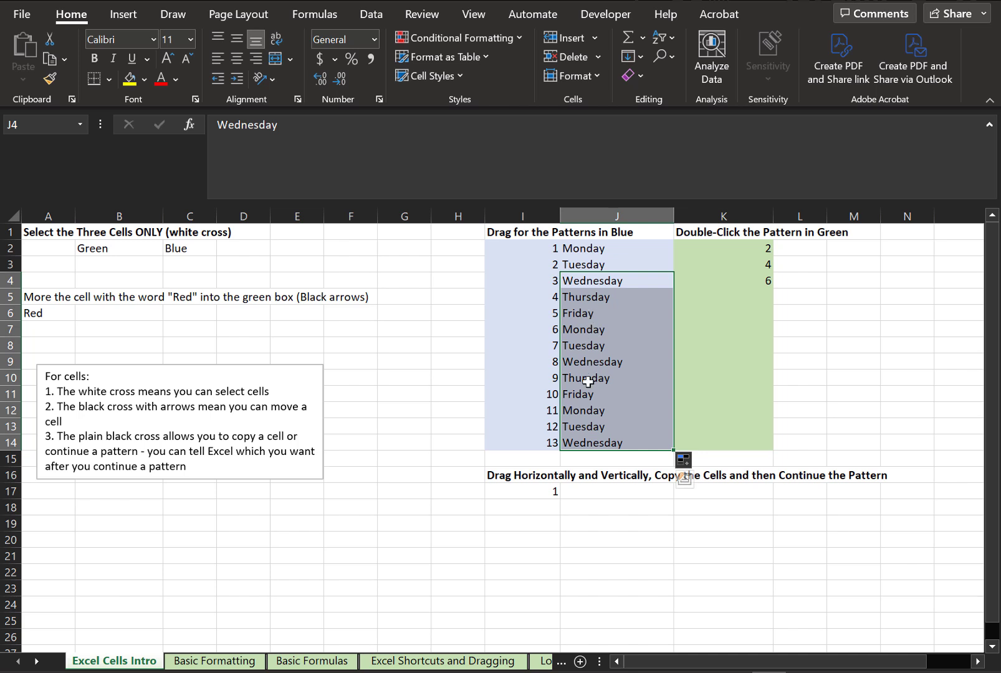
left_click(683, 462)
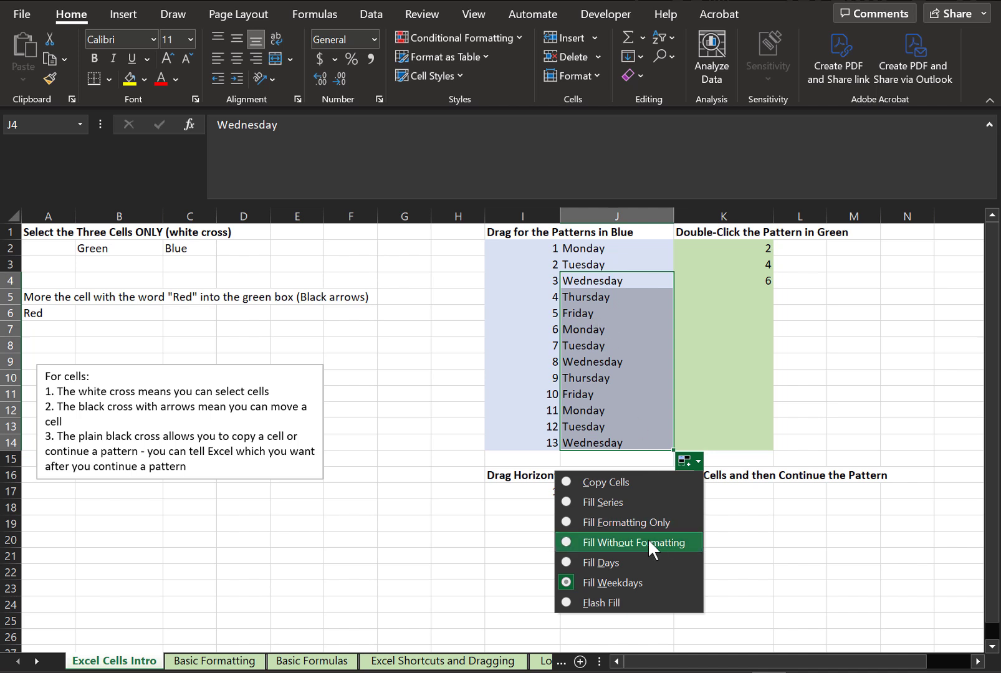
left_click(640, 563)
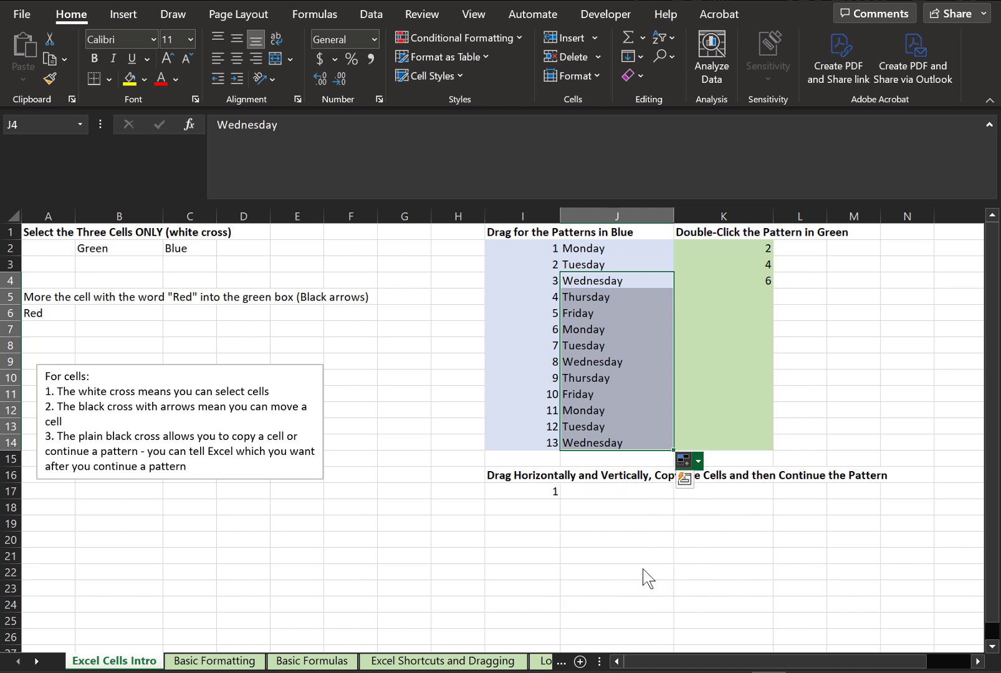
Switch the day fill in J4:J14 to Copy Cells and restore Fill Days
left_click(686, 461)
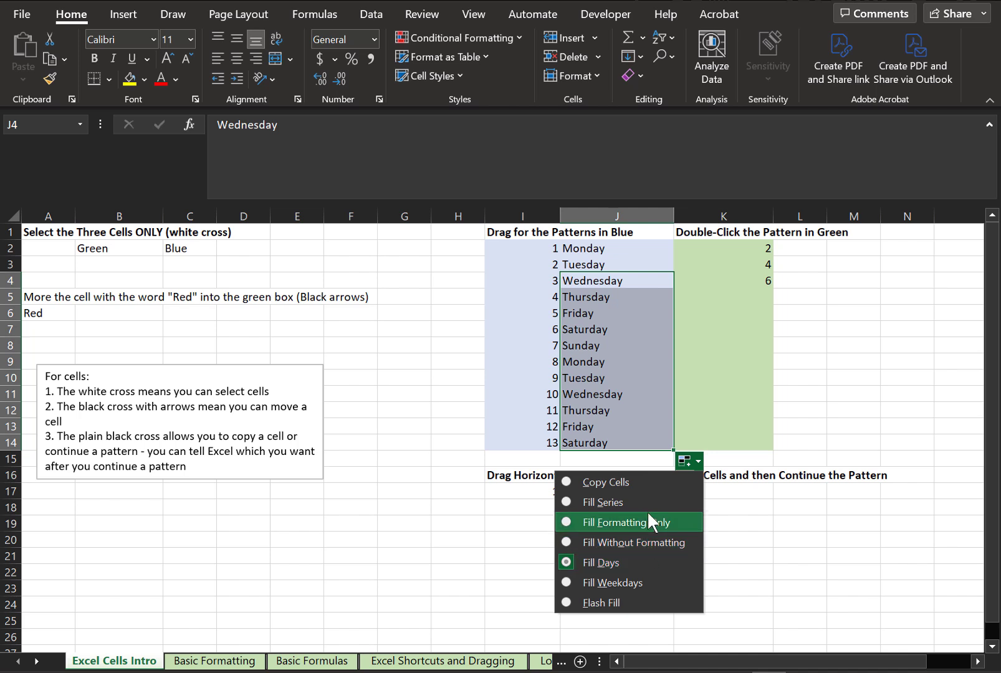
left_click(652, 482)
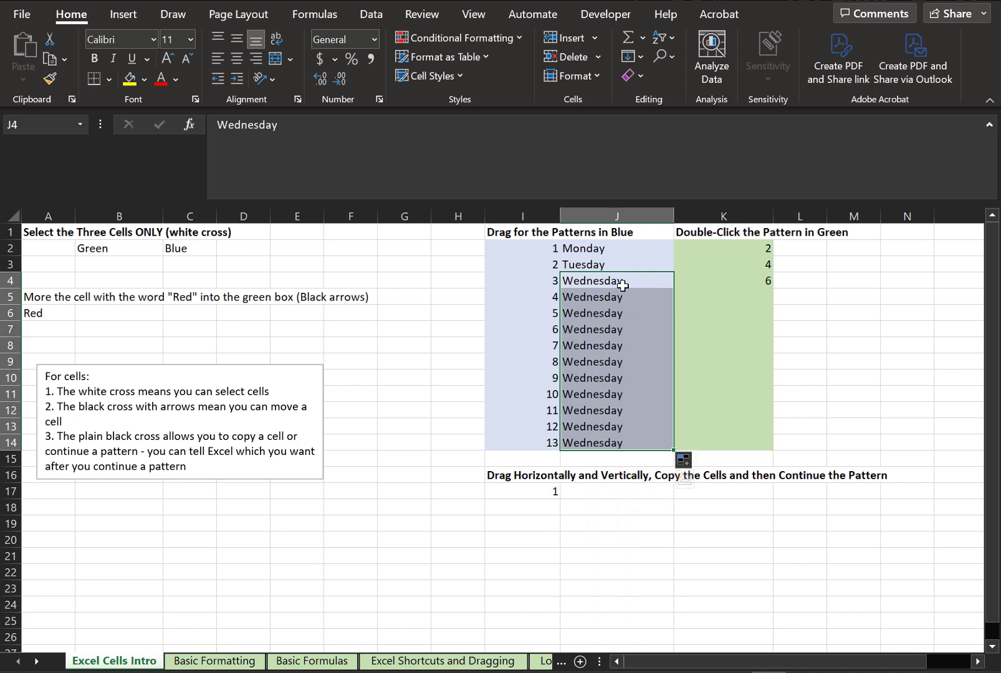
left_click(687, 466)
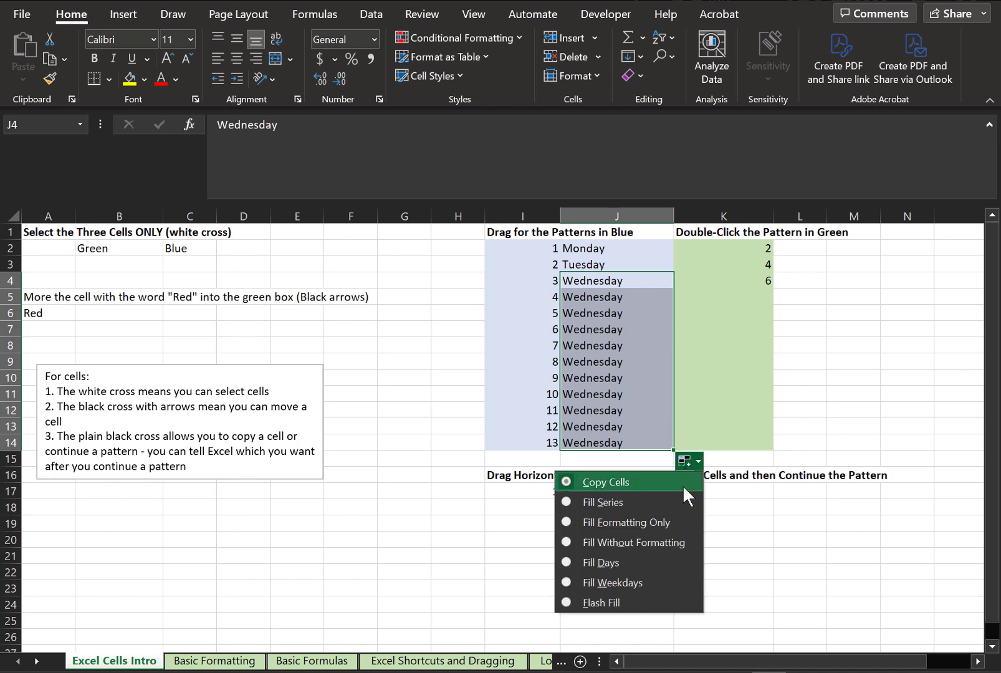
left_click(683, 558)
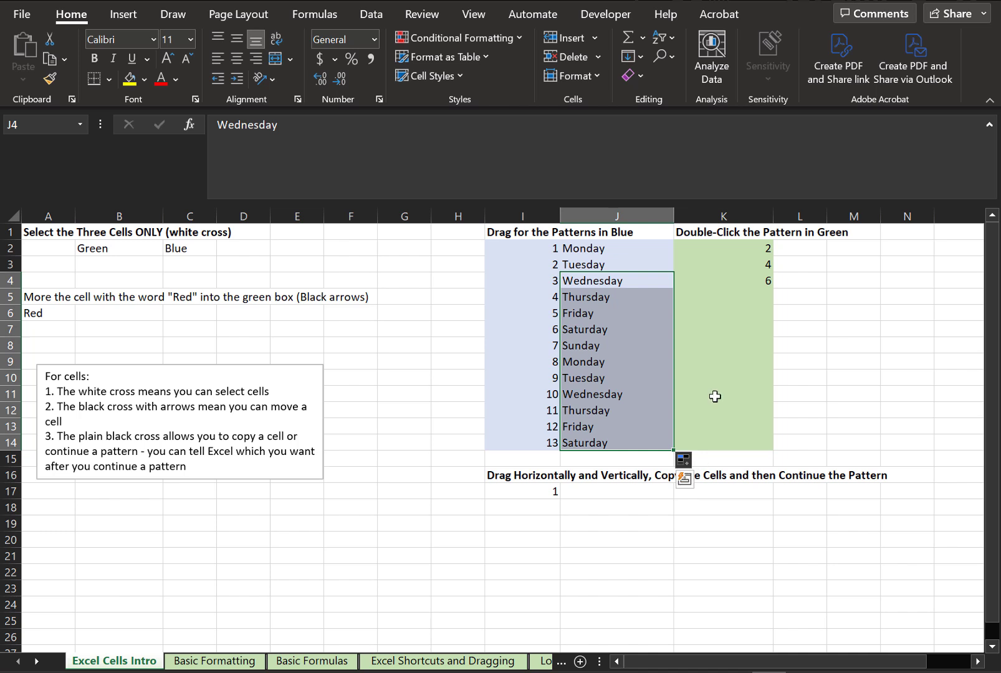
Auto-fill the green column from the single cell K4 down to K14, and undo that fill
left_click(741, 330)
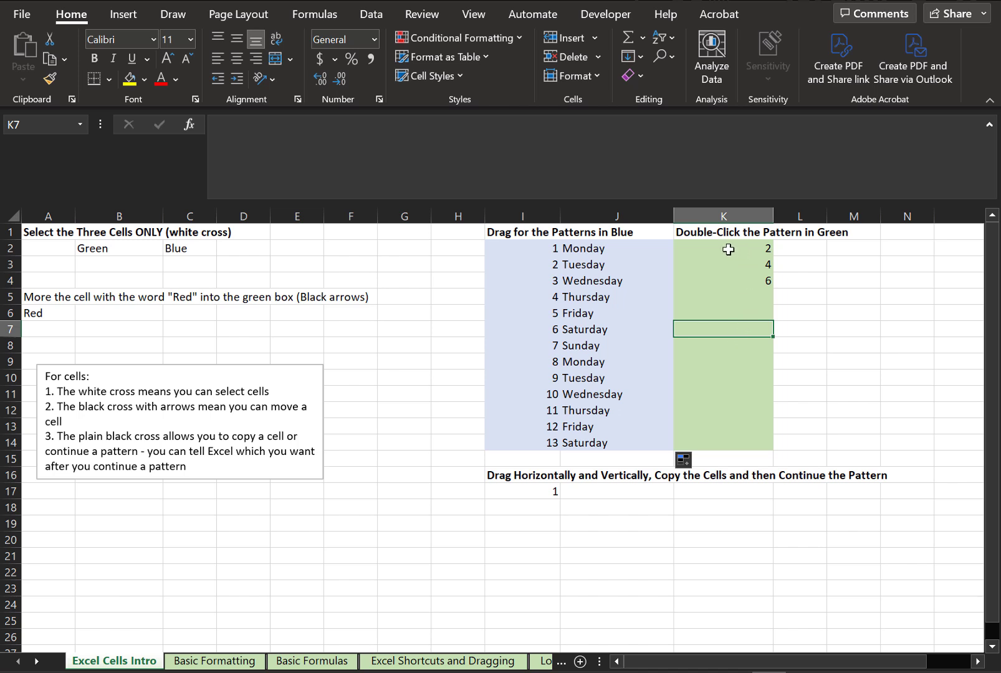
left_click(728, 281)
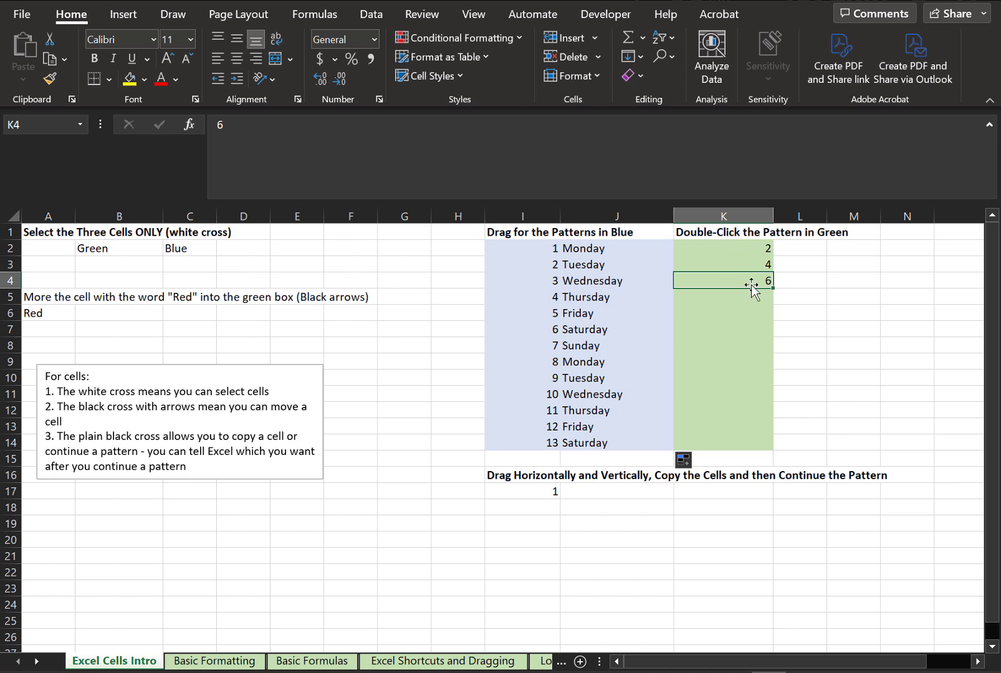
double_click(774, 288)
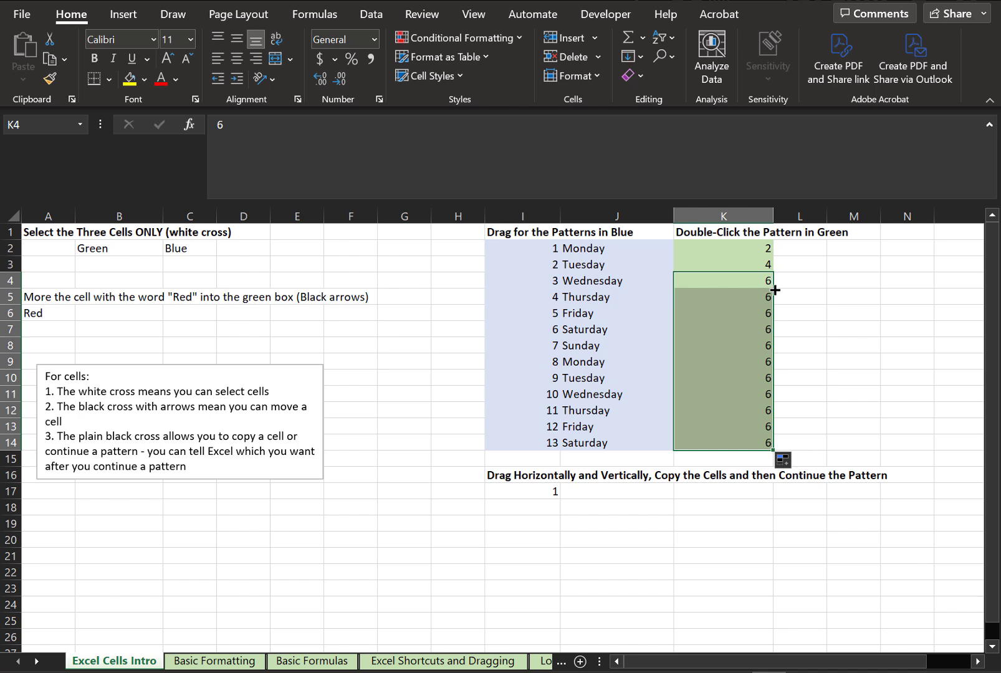
key("ctrl+z")
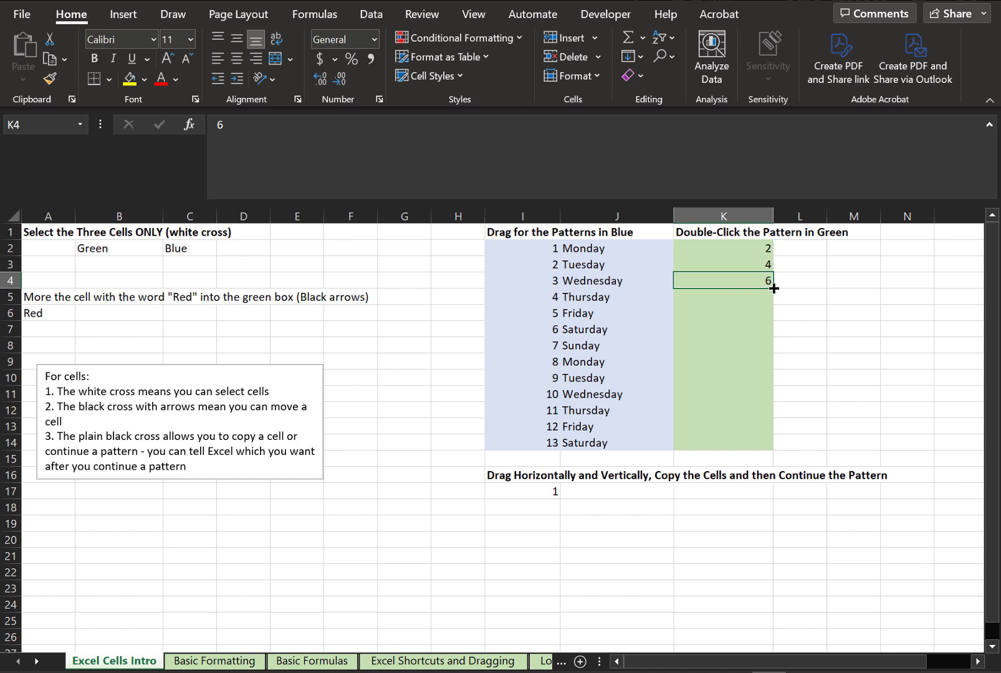
Auto-fill the green column from K4 alone down to K14 with the Fill Series option, and undo the fill
double_click(774, 288)
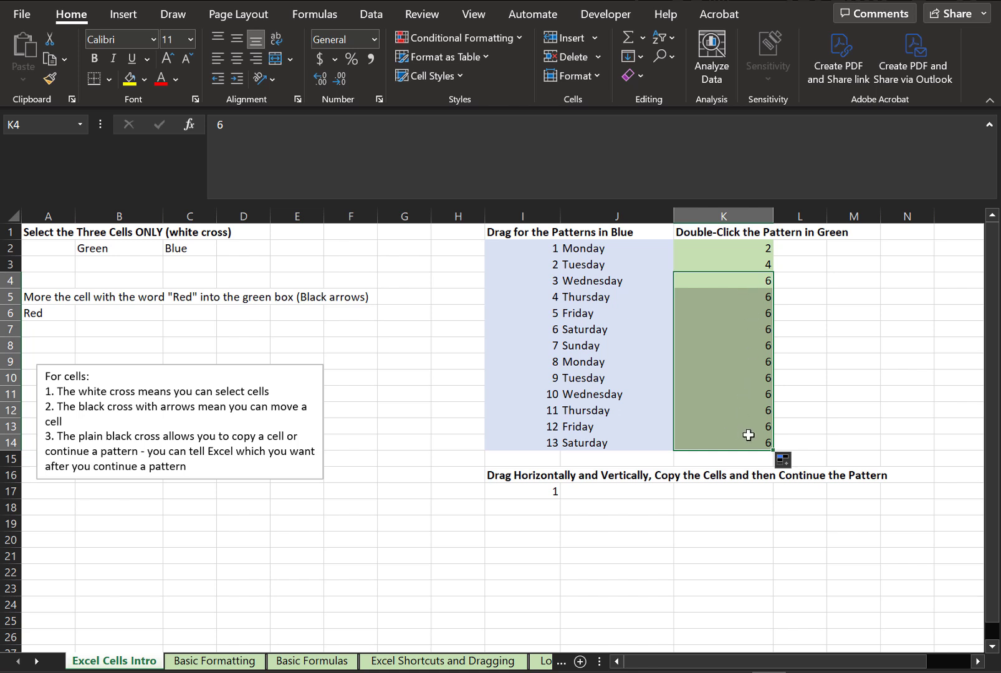
left_click(788, 463)
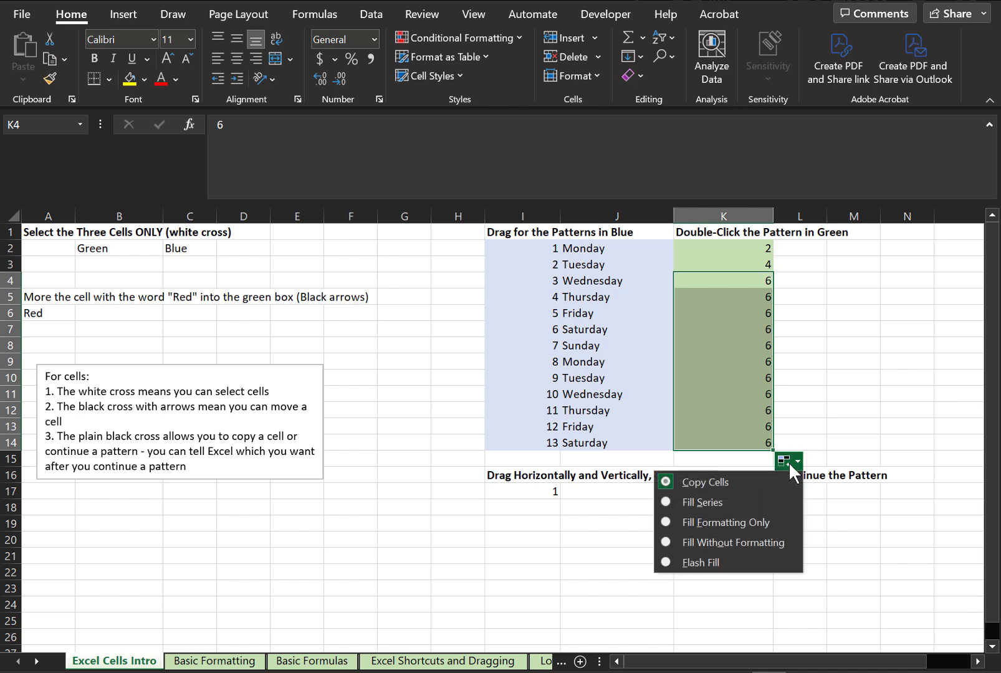
left_click(771, 502)
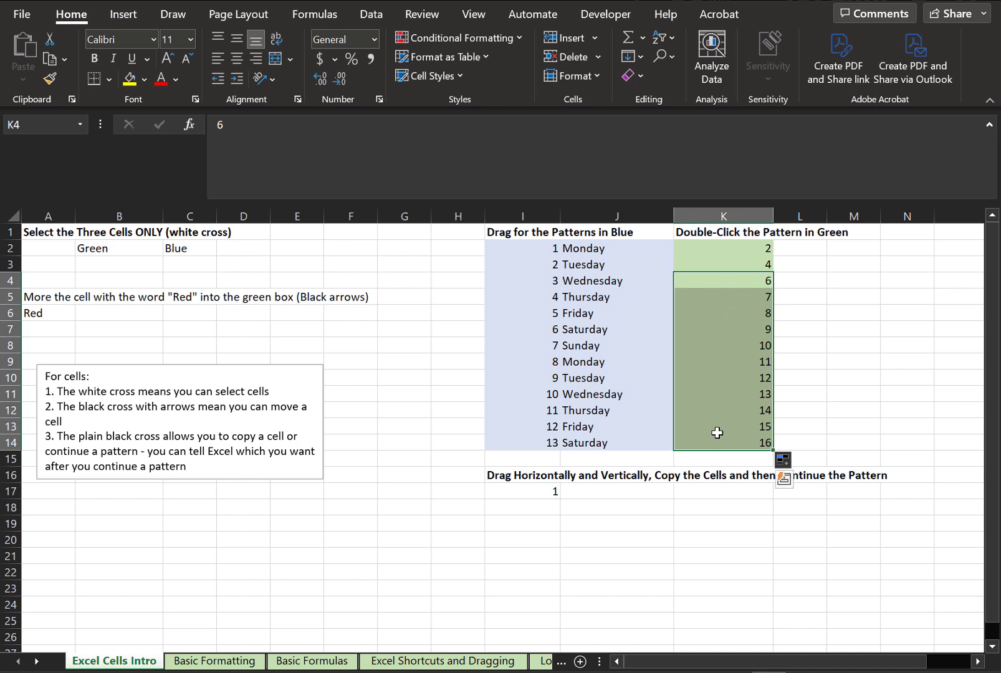
key("ctrl+z")
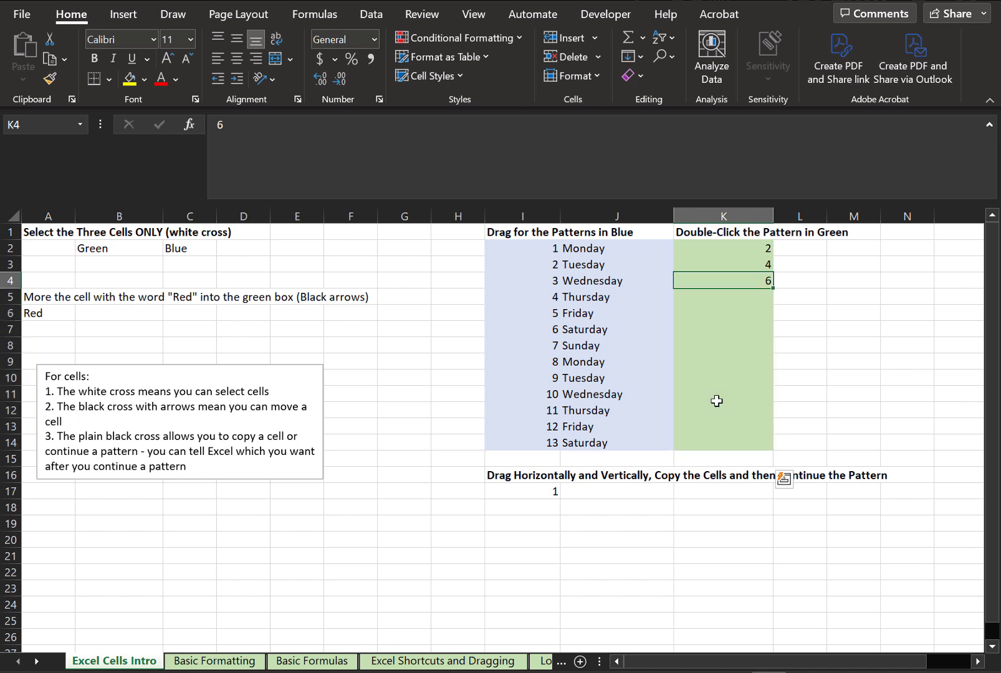
Auto-fill the 2, 4, 6 pattern from K2:K4 down the green column to K14
left_click_drag(728, 251, 730, 279)
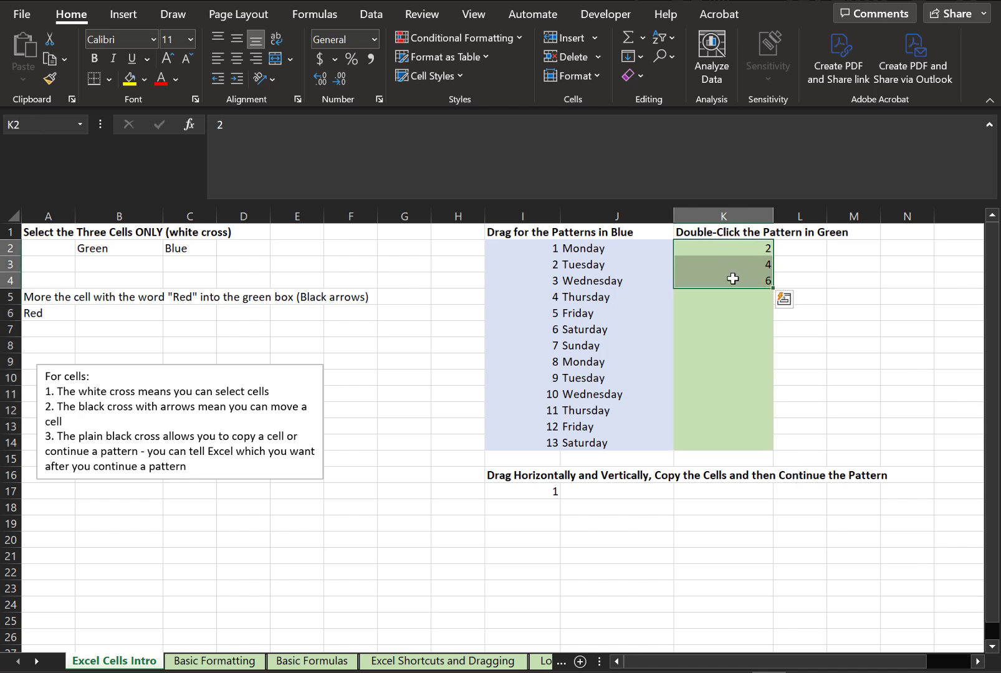
double_click(773, 288)
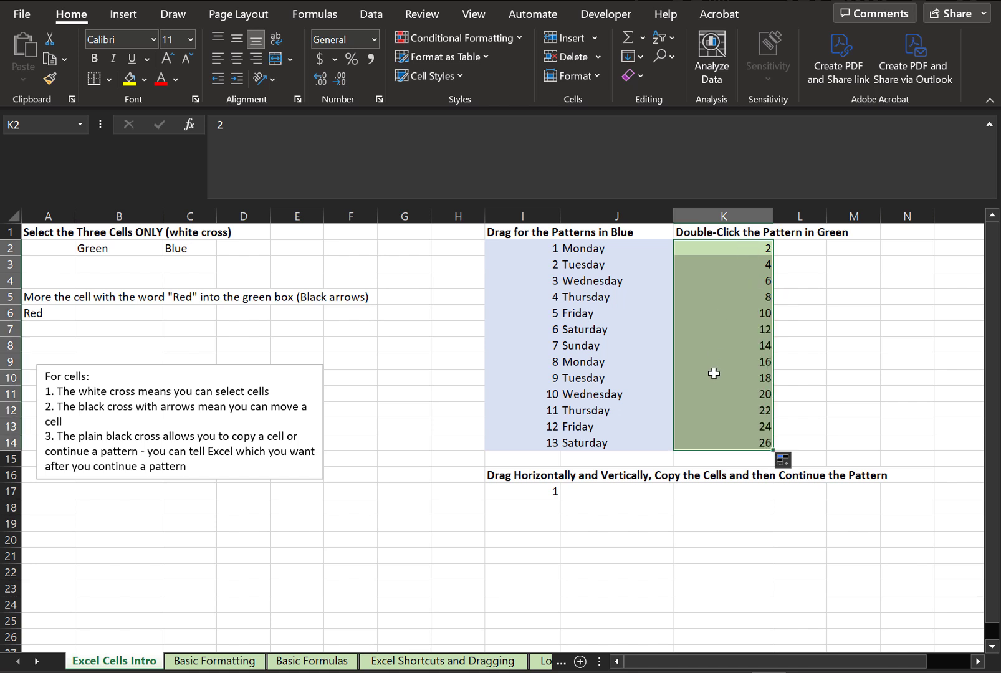
left_click(716, 433)
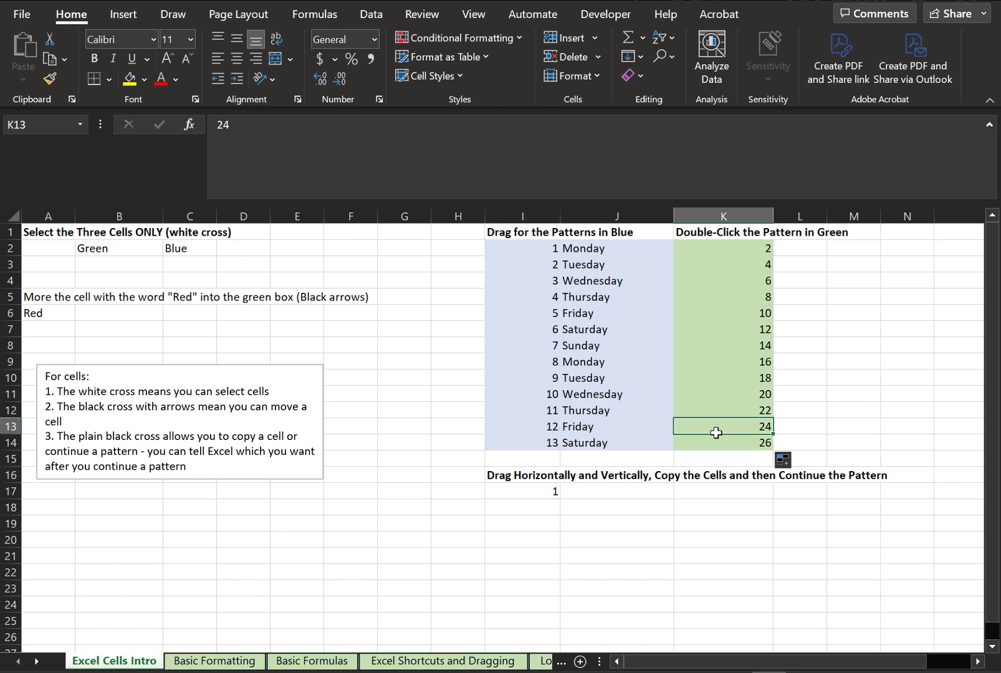
Fill the 1 in I17 vertically to I24 as copies, switch it to Fill Series, and undo the fill
left_click(537, 492)
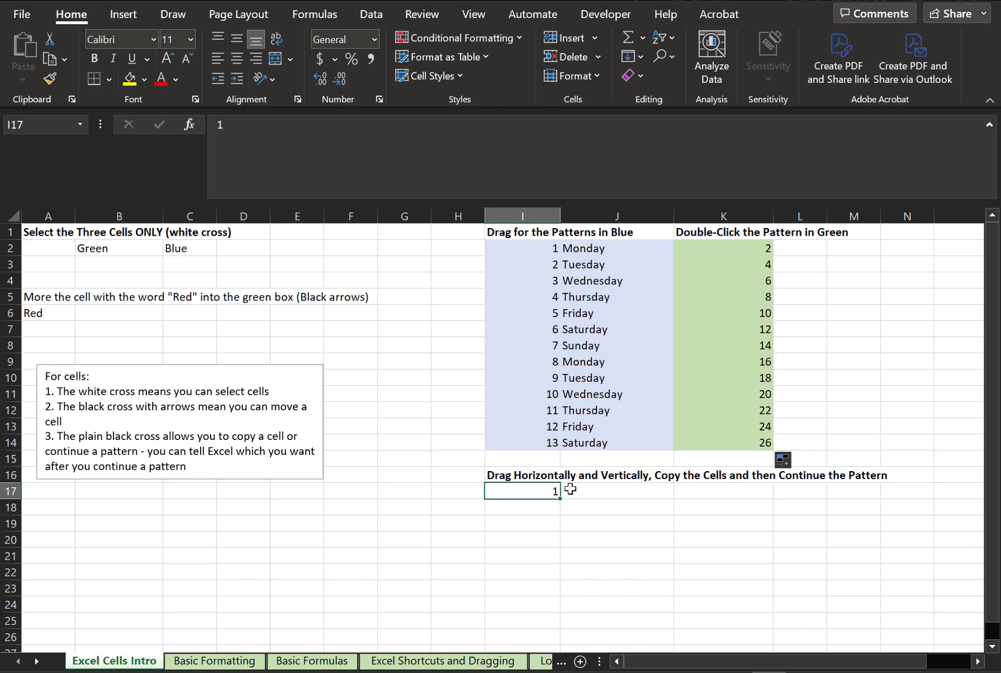
left_click_drag(559, 500, 545, 609)
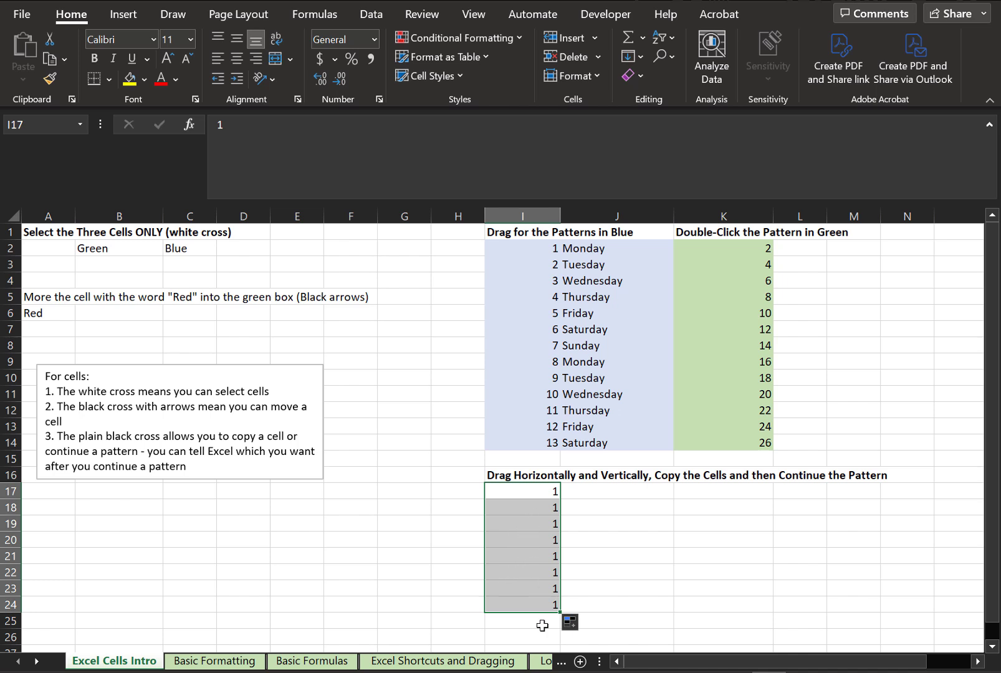
left_click(563, 623)
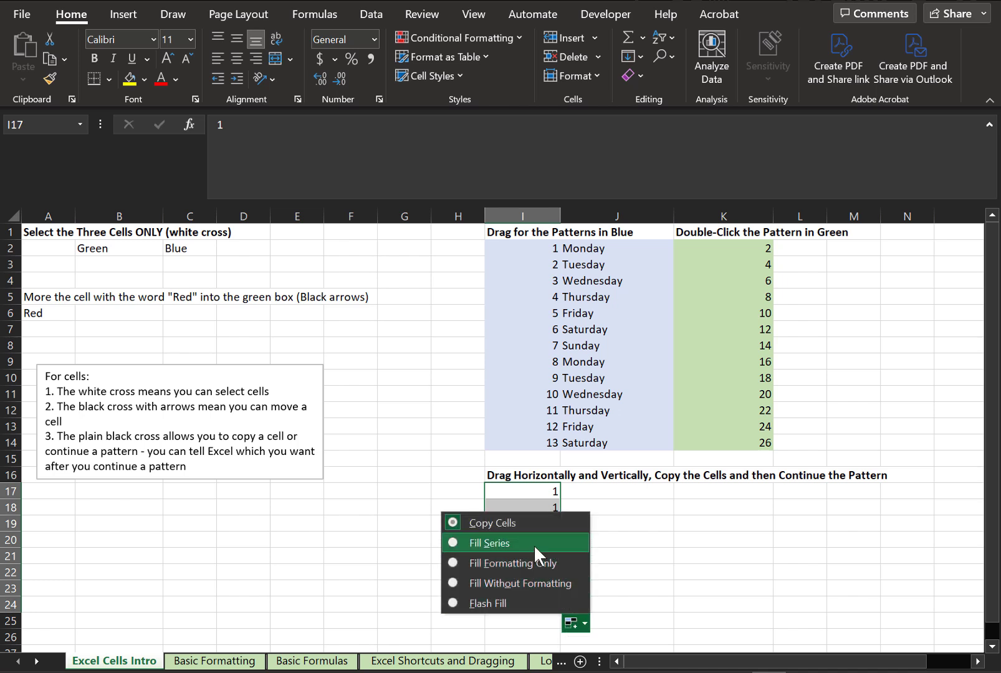
left_click(533, 544)
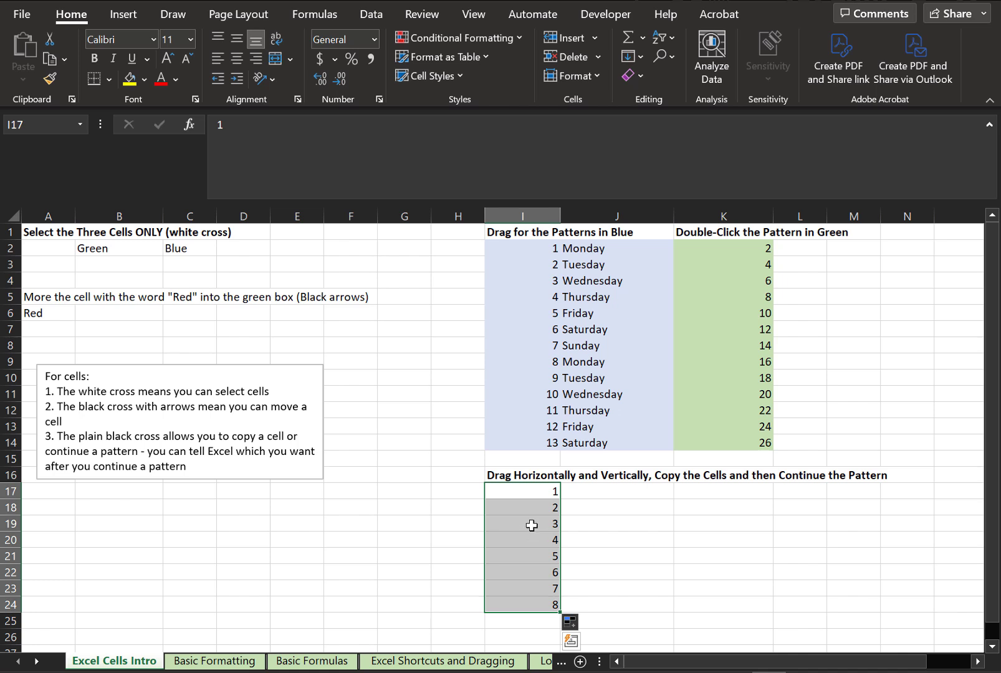
key("ctrl+z")
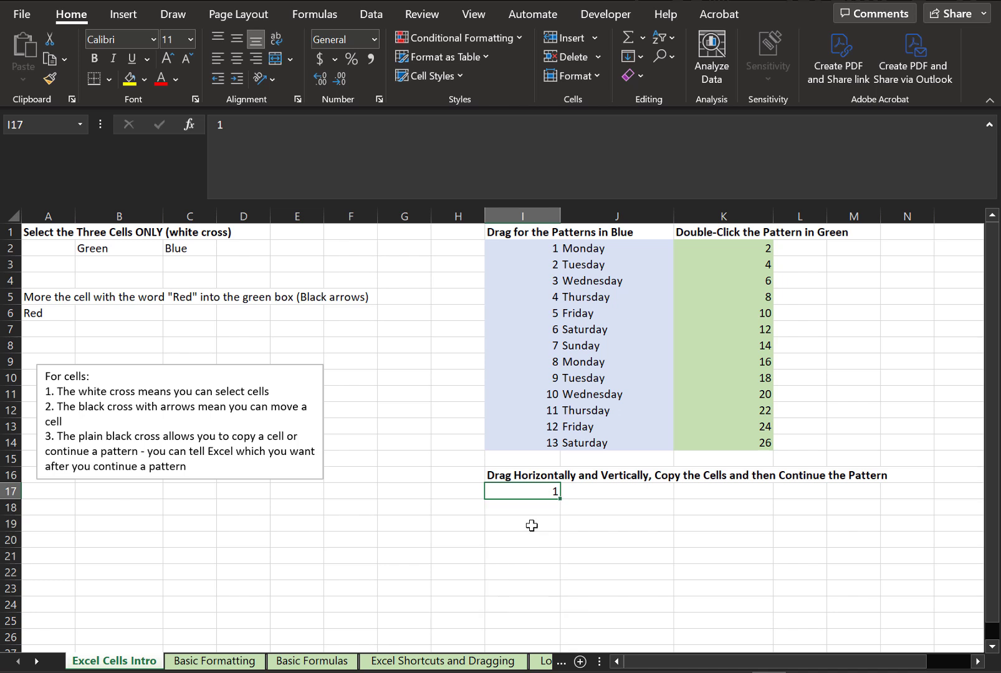
Fill the 1 in I17 horizontally to M17, switch it to Fill Series, undo the fill and reselect I17
left_click_drag(559, 499, 872, 503)
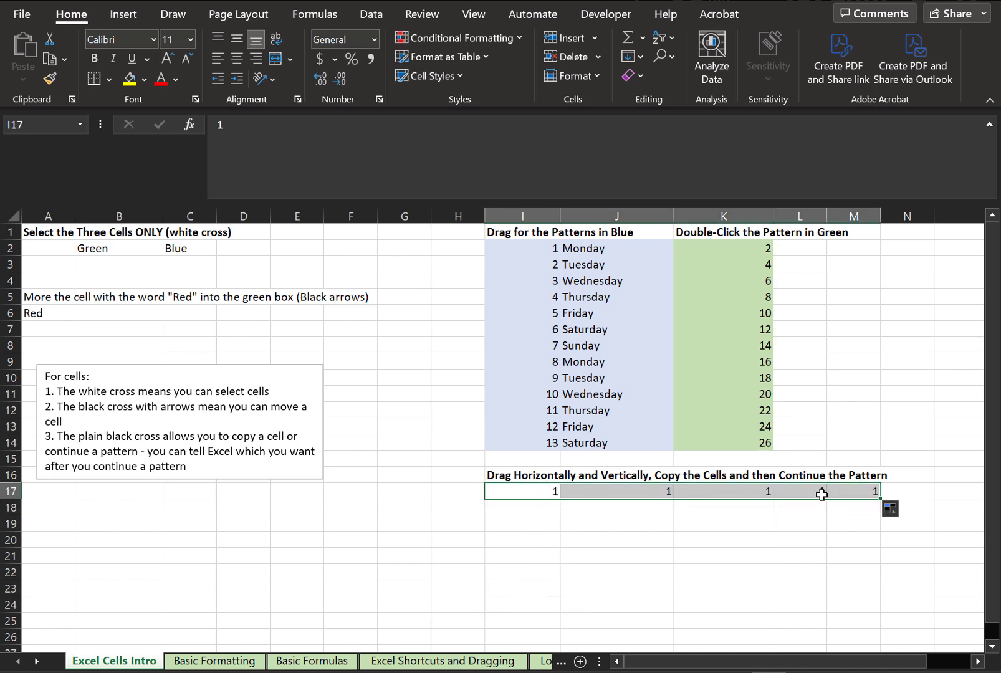
left_click(891, 511)
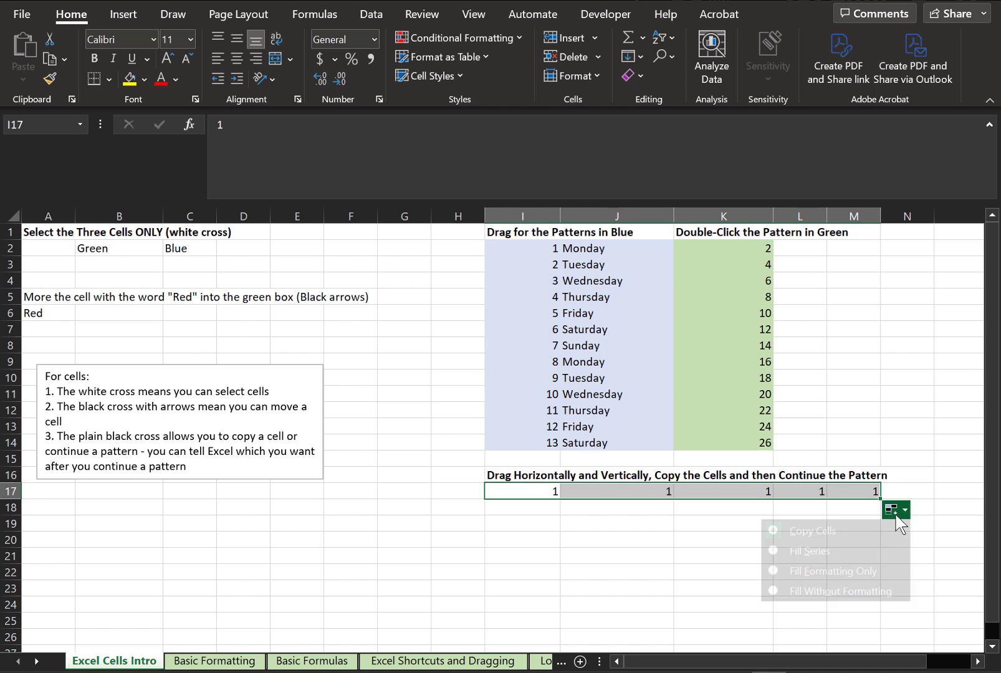
left_click(883, 547)
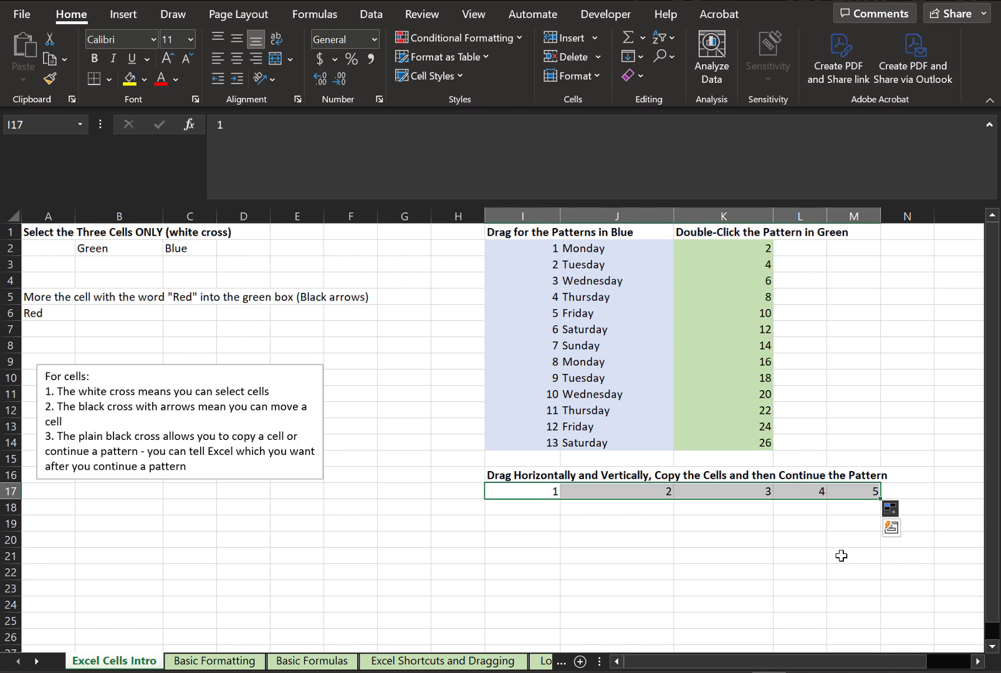
key("ctrl+z")
left_click(583, 521)
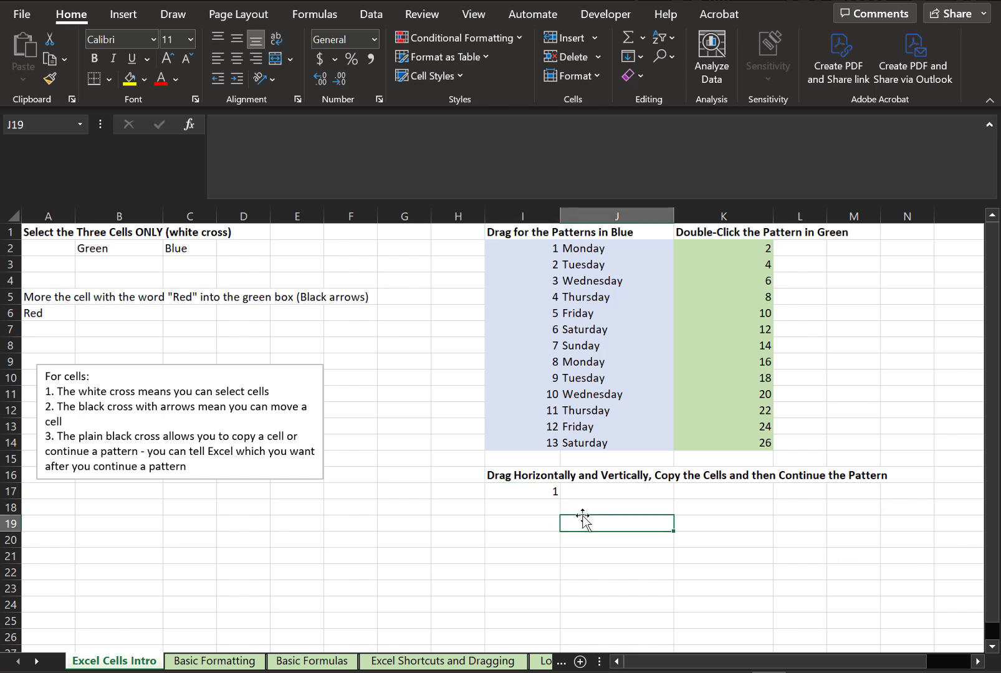
left_click(517, 488)
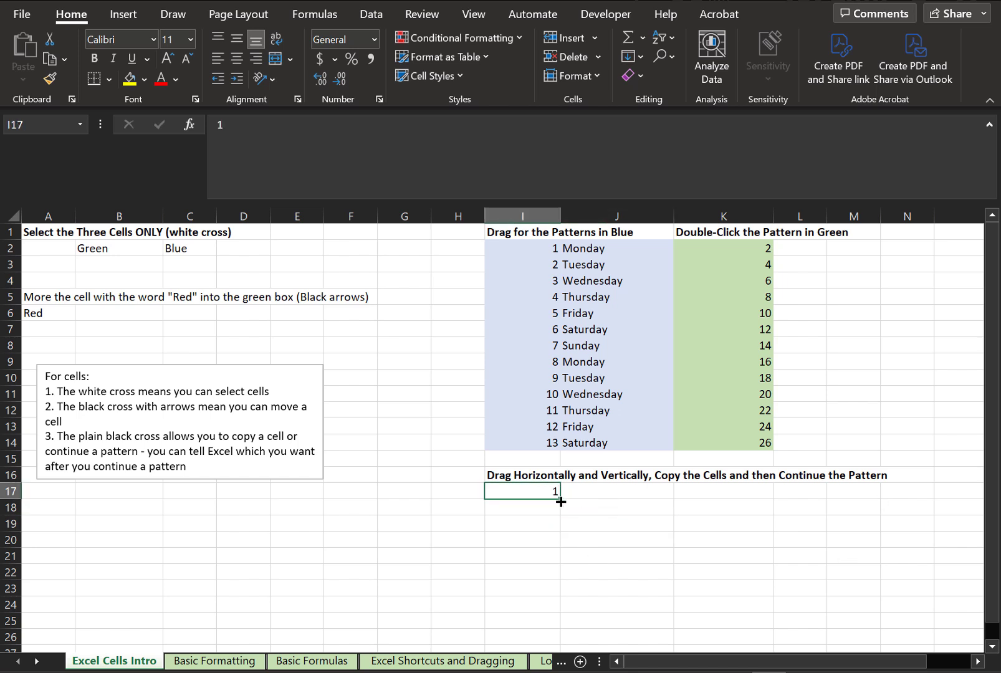